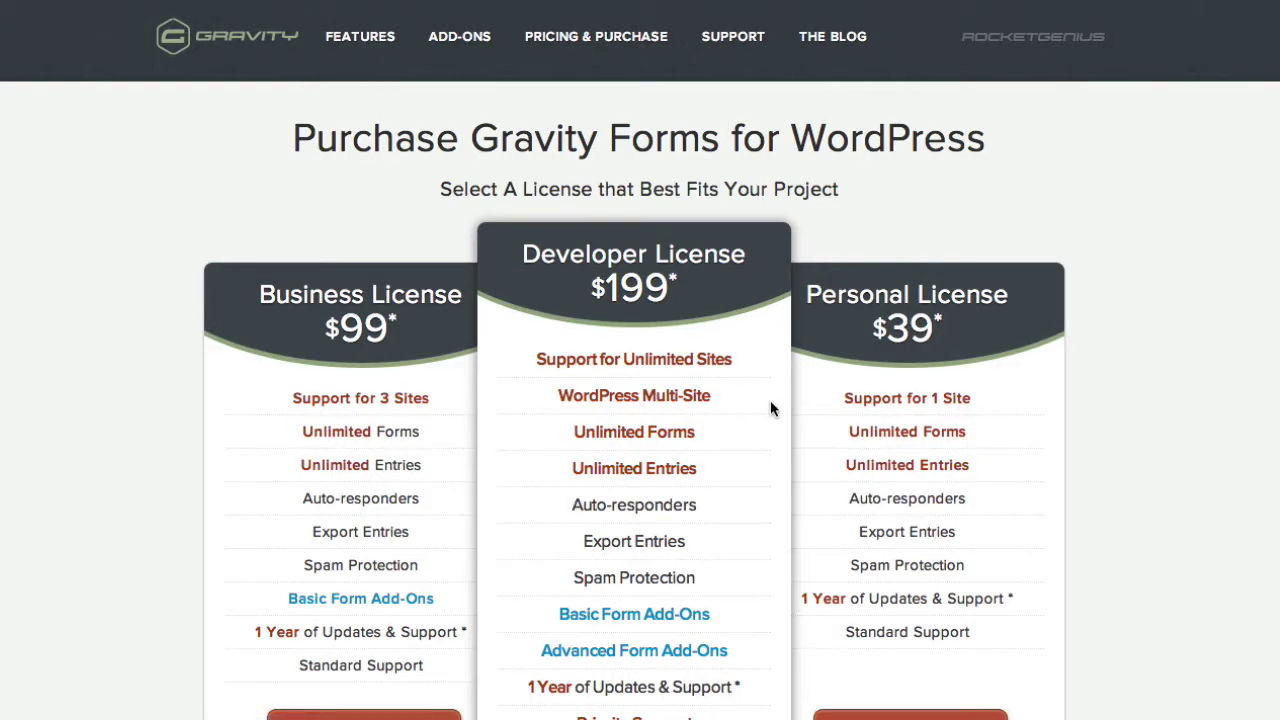
Highlight the Personal $39 price, then the Developer $199 price, on the Gravity Forms purchase page.
drag(874, 331, 1020, 337)
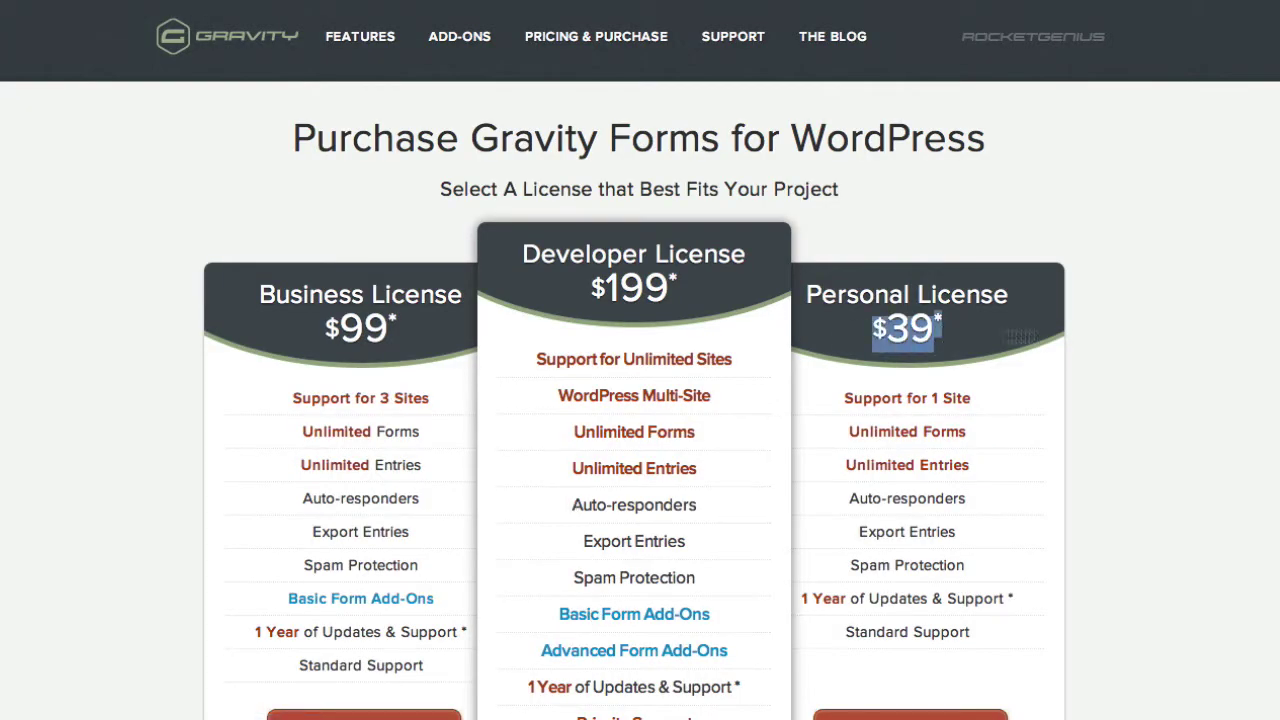
click(1108, 334)
drag(711, 289, 604, 290)
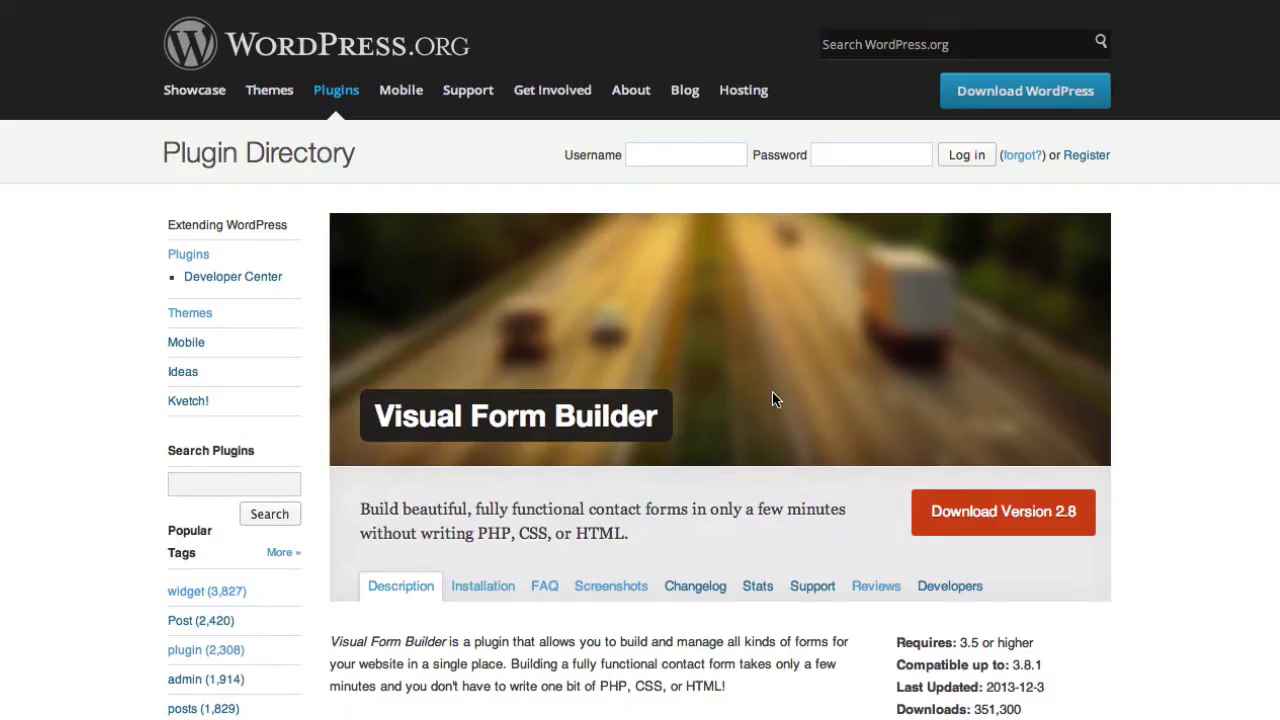
Go from the WordPress.org plugin page to the Visual Form Builder Pro website.
scroll(772, 392, down, 3)
scroll(772, 392, up, 1)
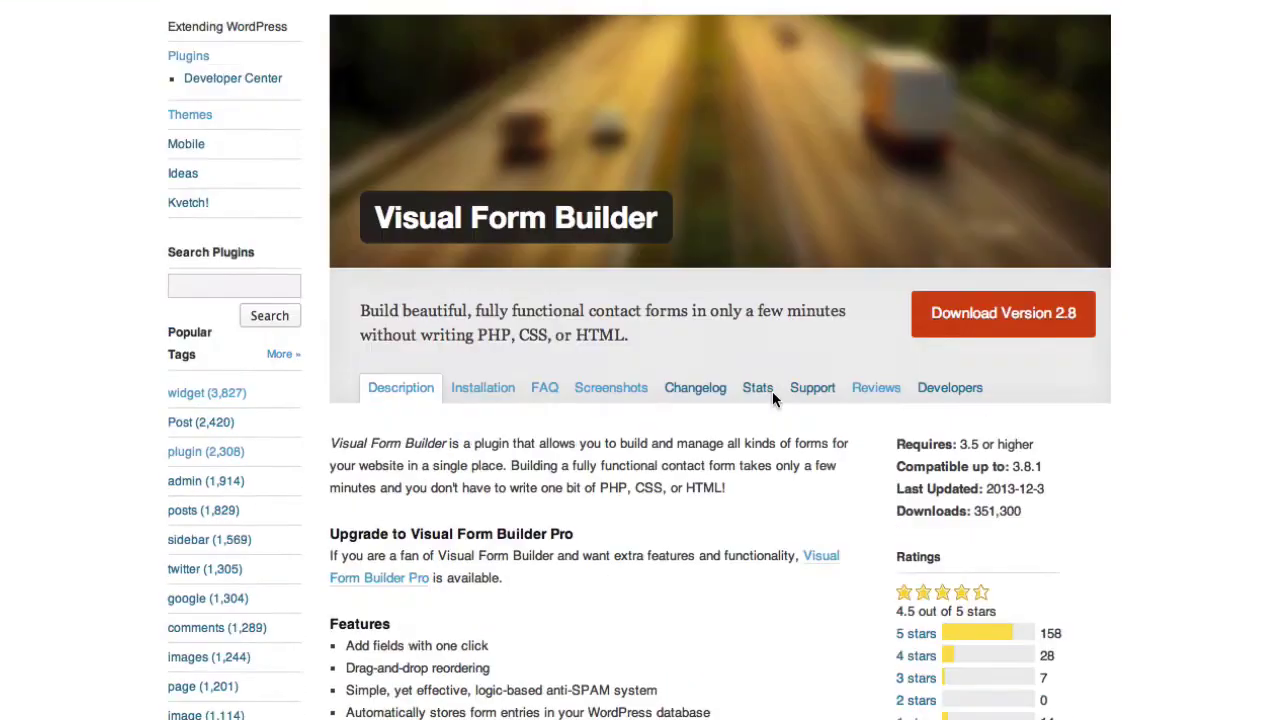
scroll(772, 392, up, 2)
scroll(620, 545, down, 1)
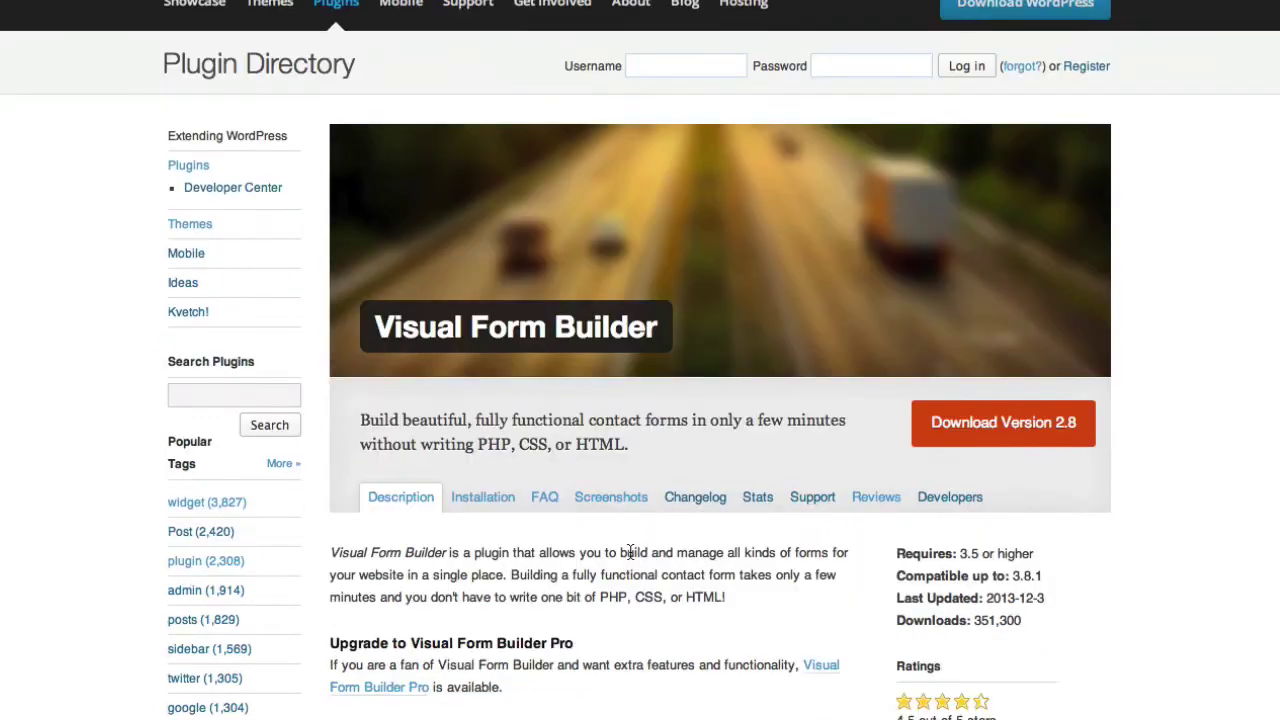
scroll(630, 552, down, 1)
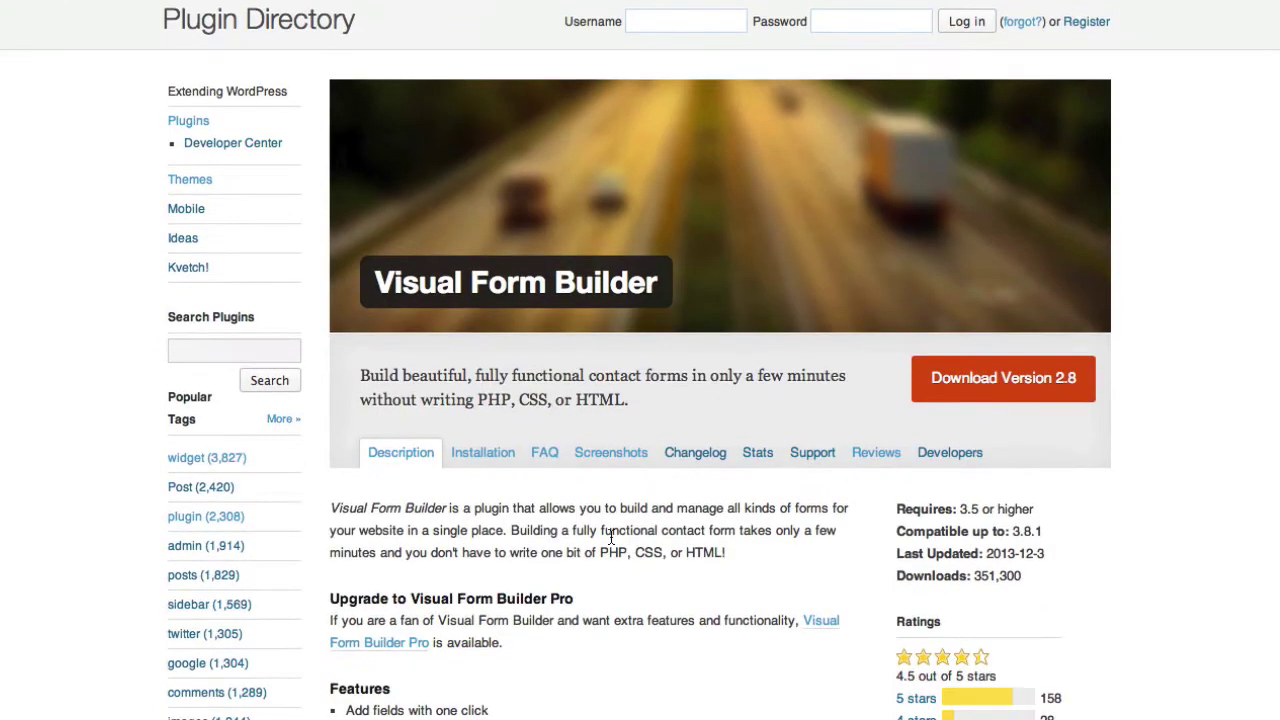
click(408, 645)
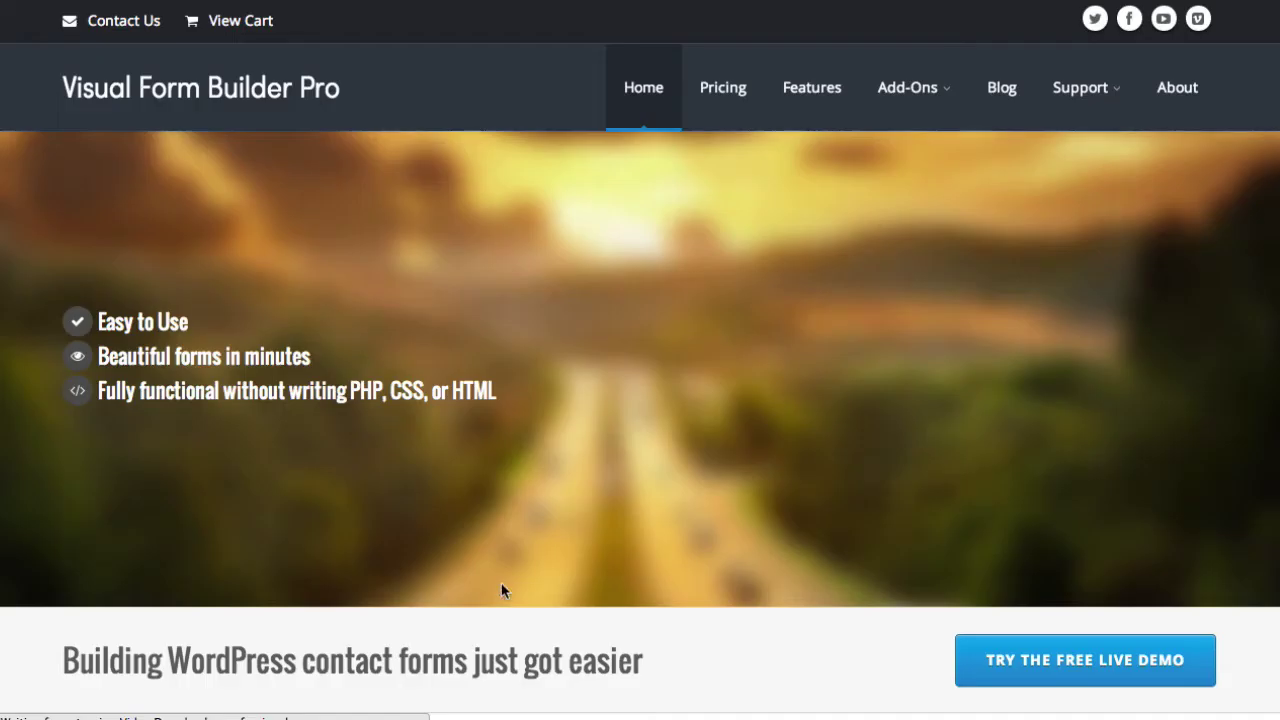
Open the Pricing page and scroll through the $20 plugin and bundle options.
click(723, 83)
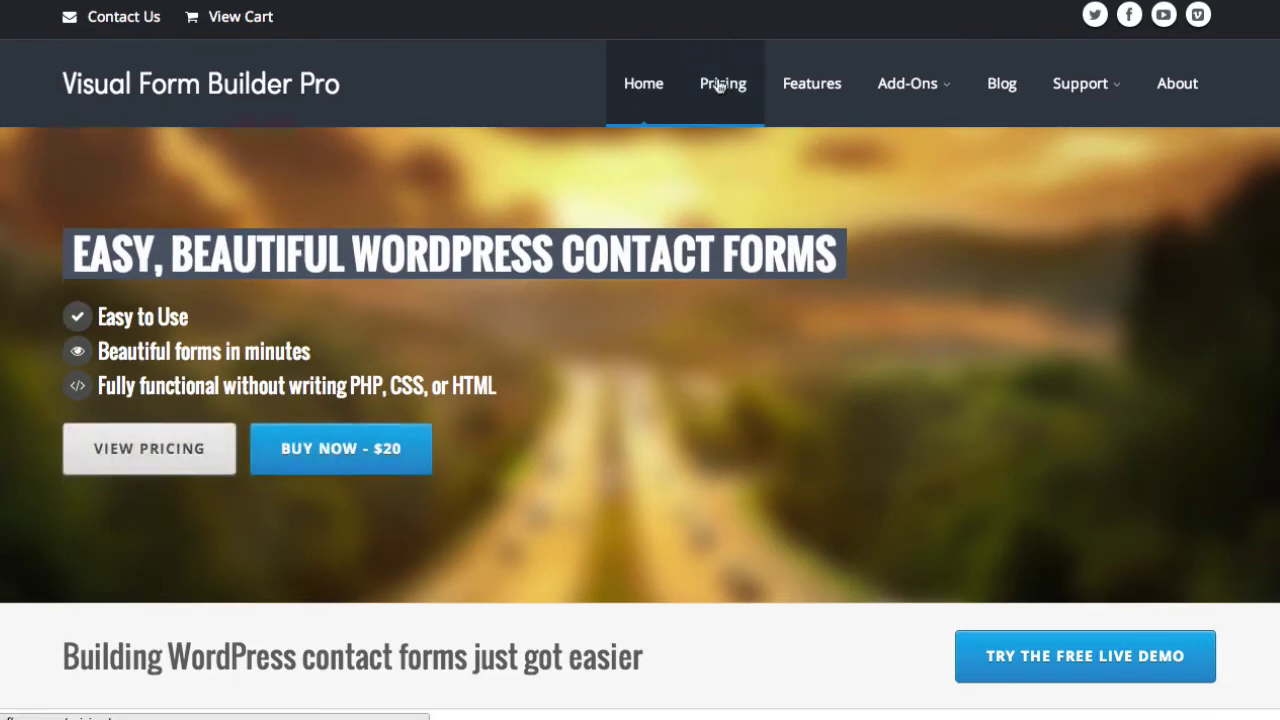
scroll(813, 215, down, 3)
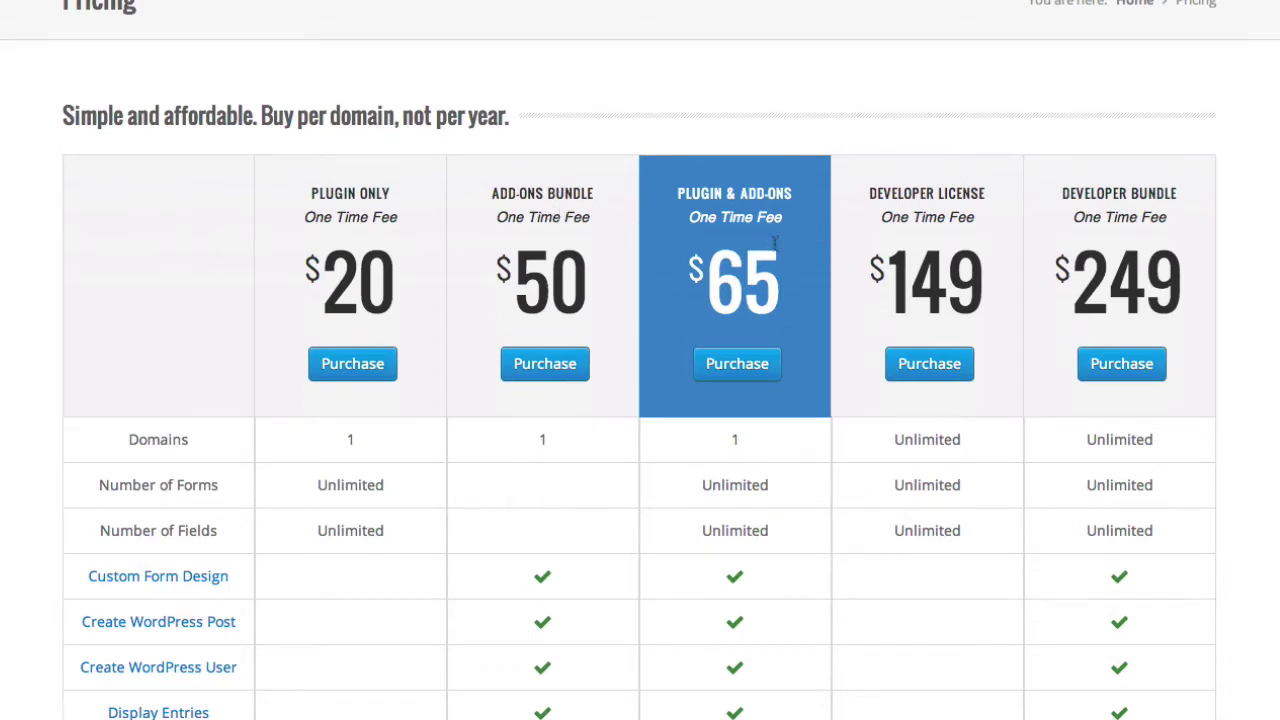
scroll(798, 222, down, 7)
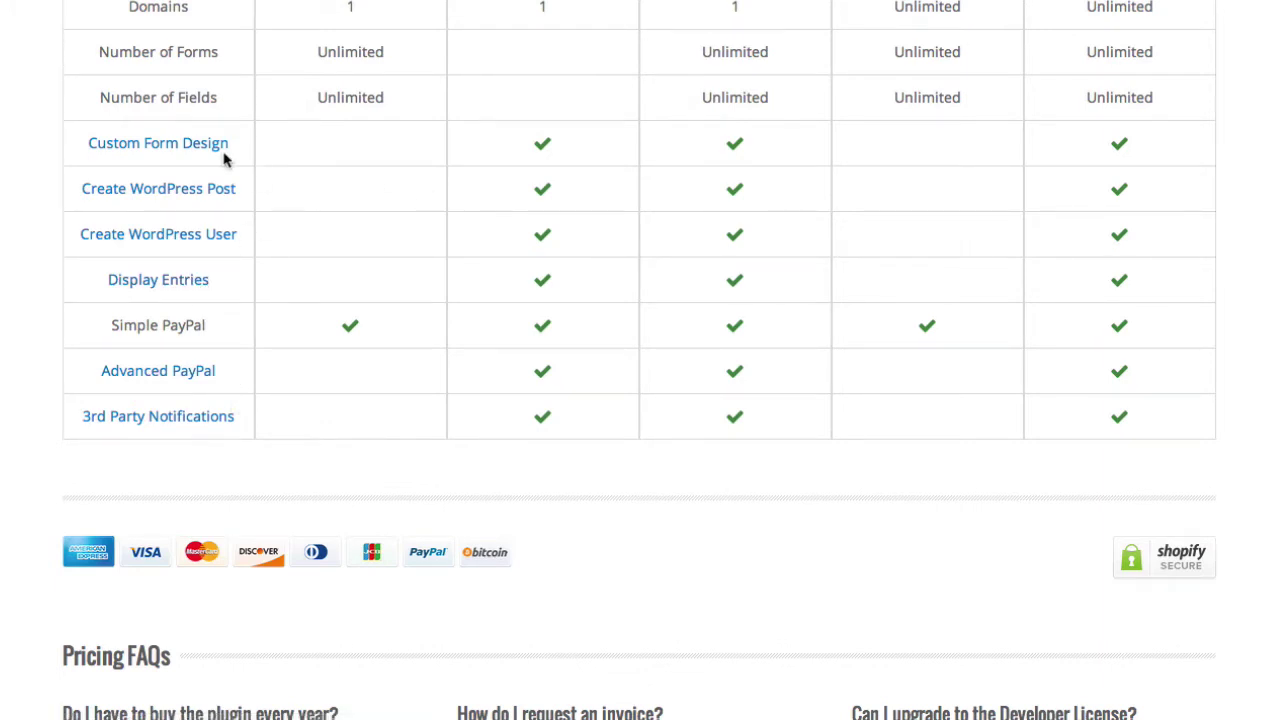
scroll(601, 219, up, 6)
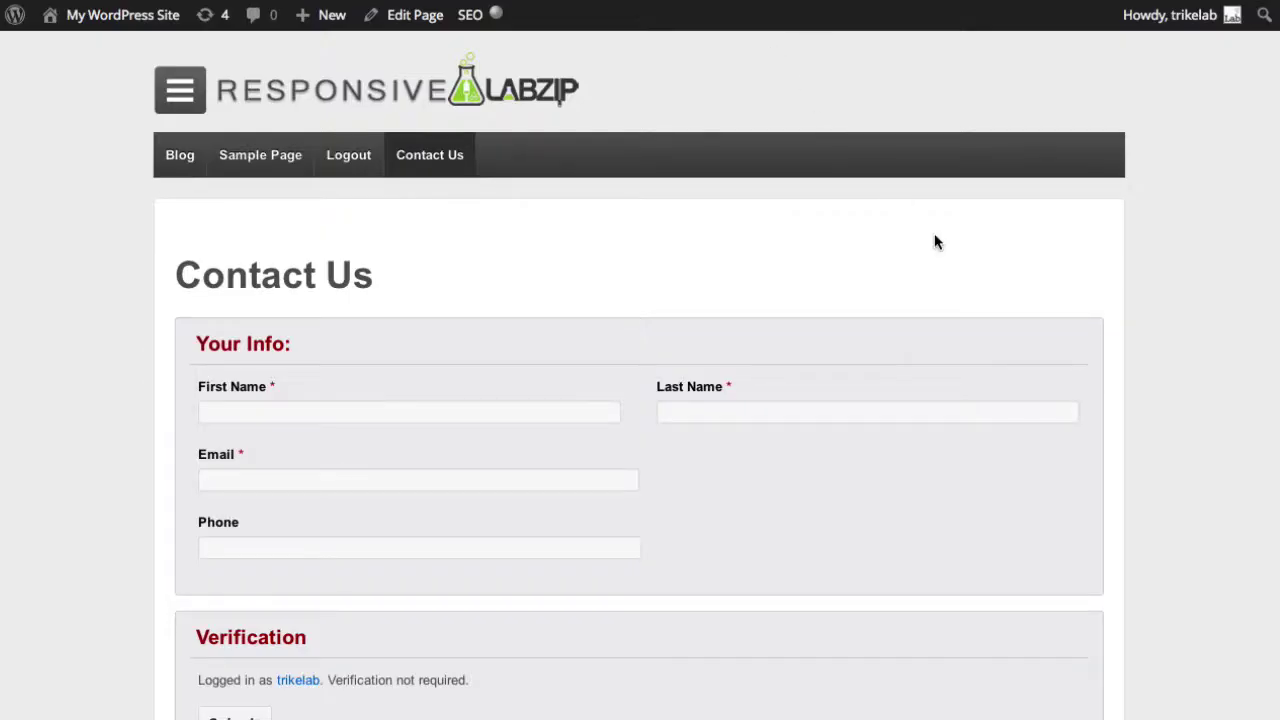
Scroll the Visual Form Builder forms list to confirm only Contact Form remains.
scroll(935, 240, down, 2)
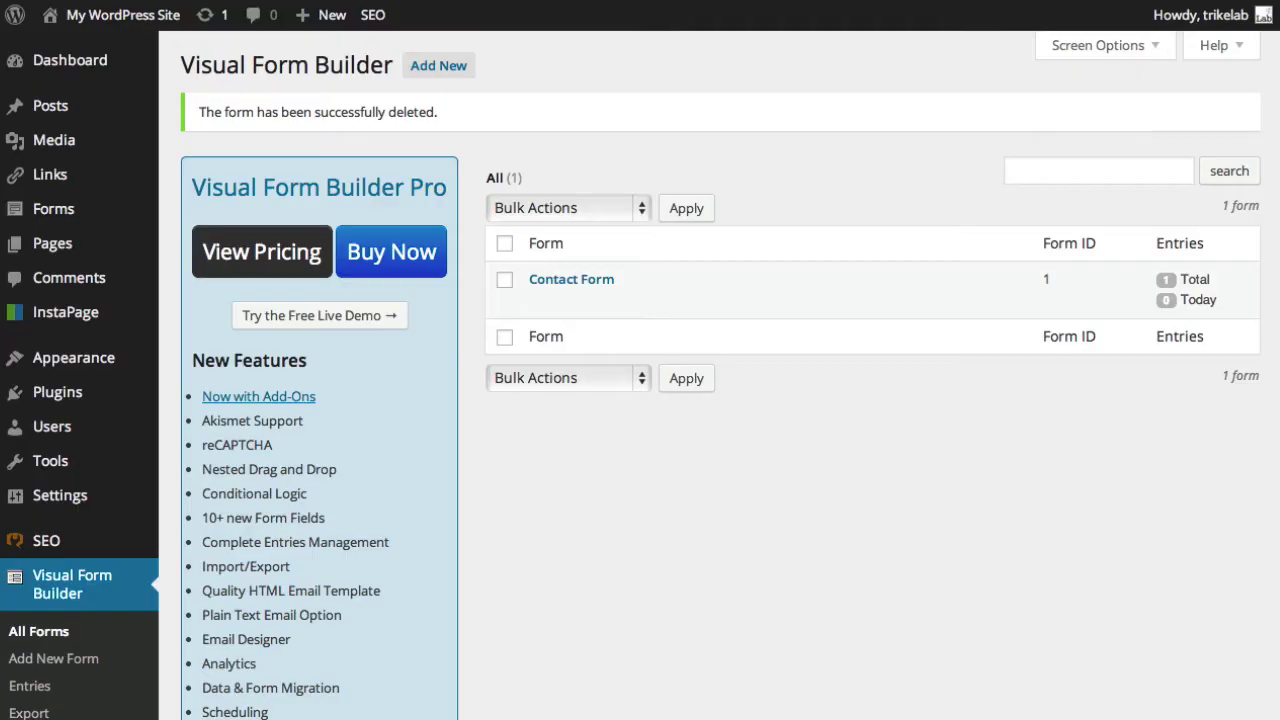
Search Add New Plugins for 'visual form builder'.
mouse_move(107, 394)
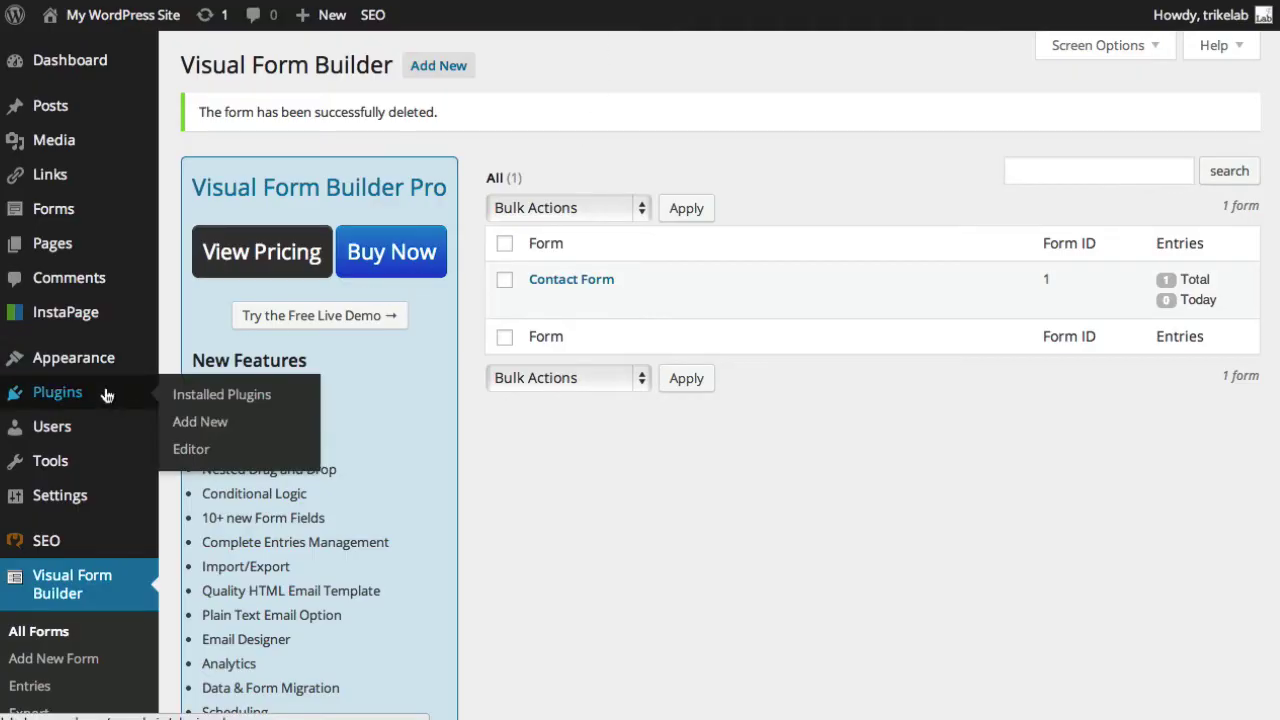
click(198, 425)
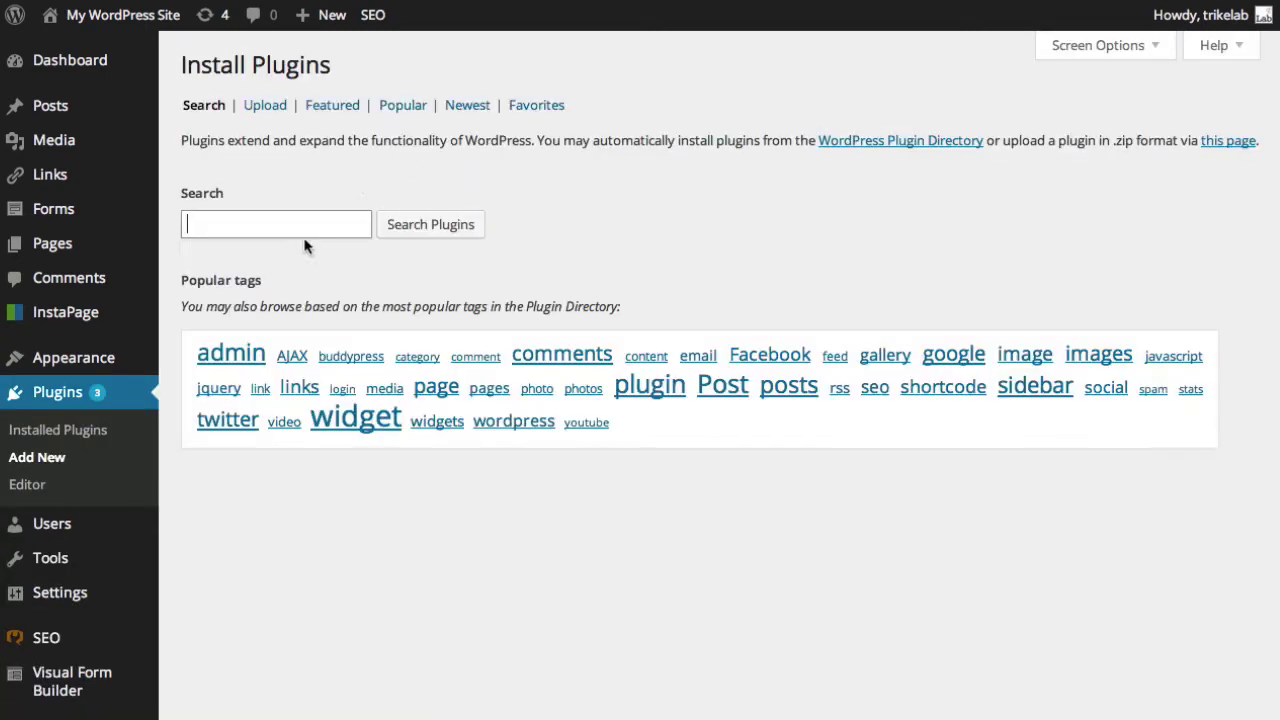
click(303, 224)
text(vi)
key(Down)
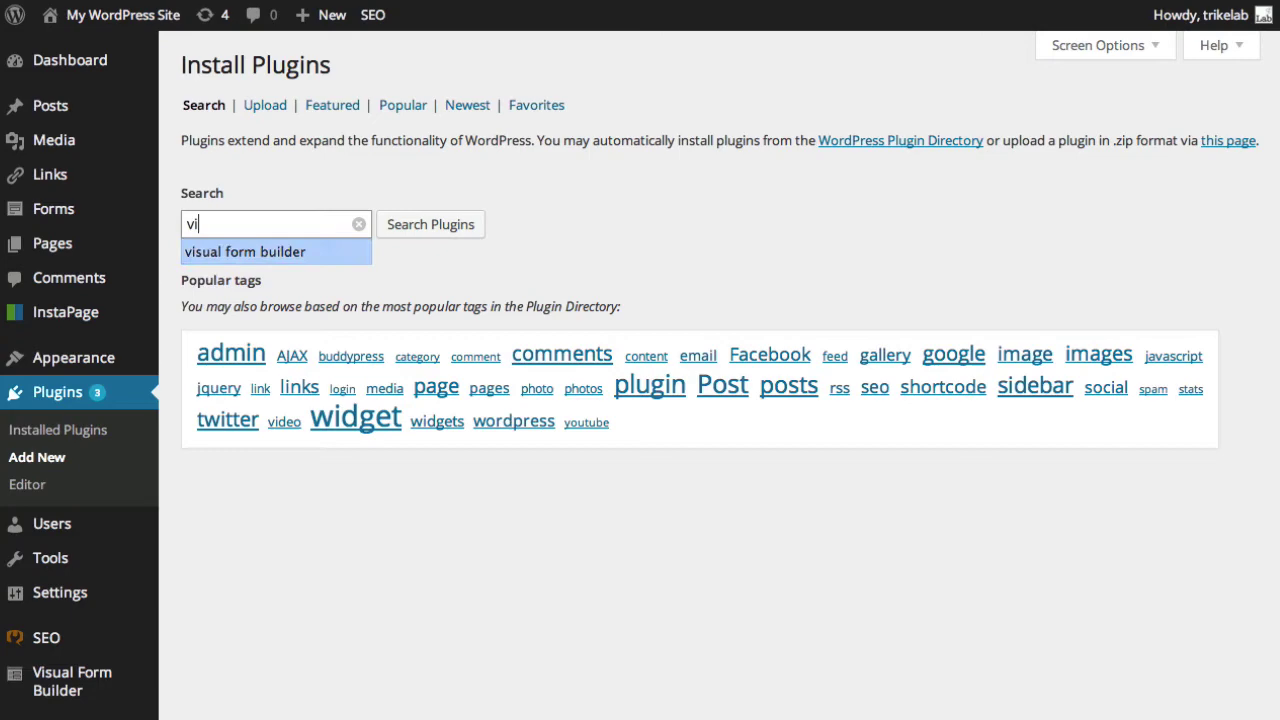
key(Return)
click(443, 228)
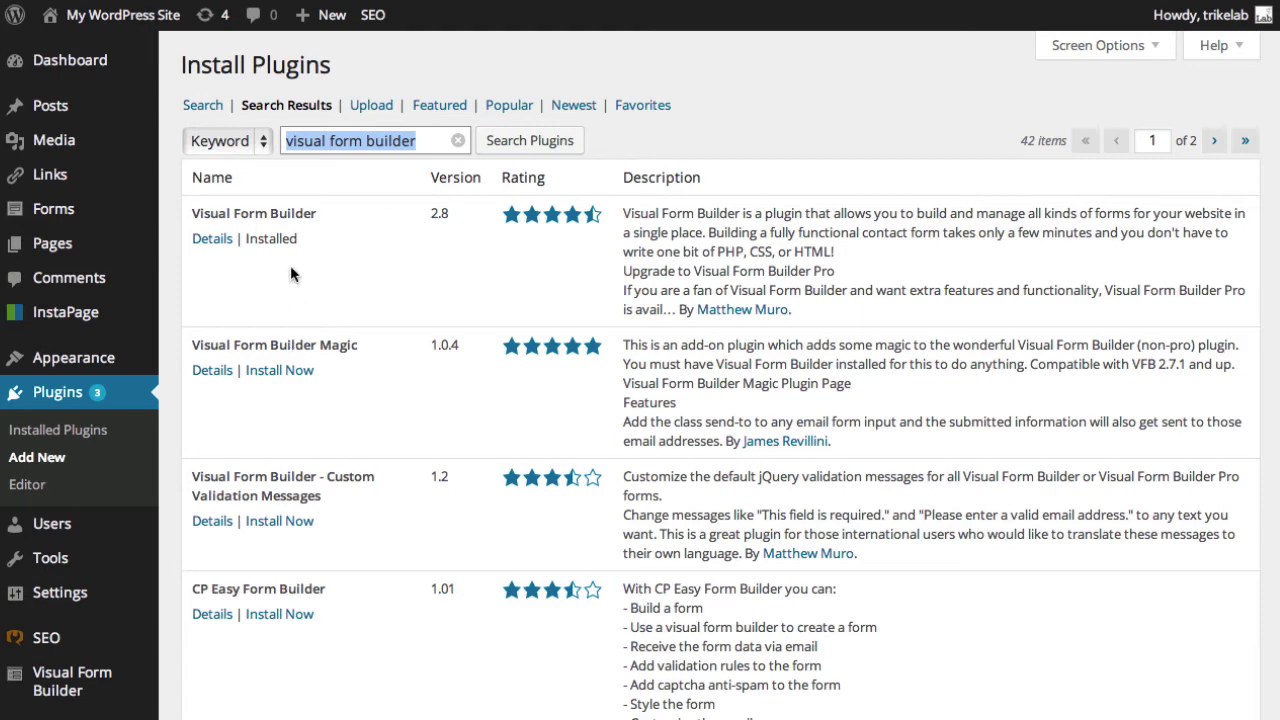
Highlight that Visual Form Builder 2.8 is already Installed, then go to Installed Plugins.
drag(297, 239, 245, 239)
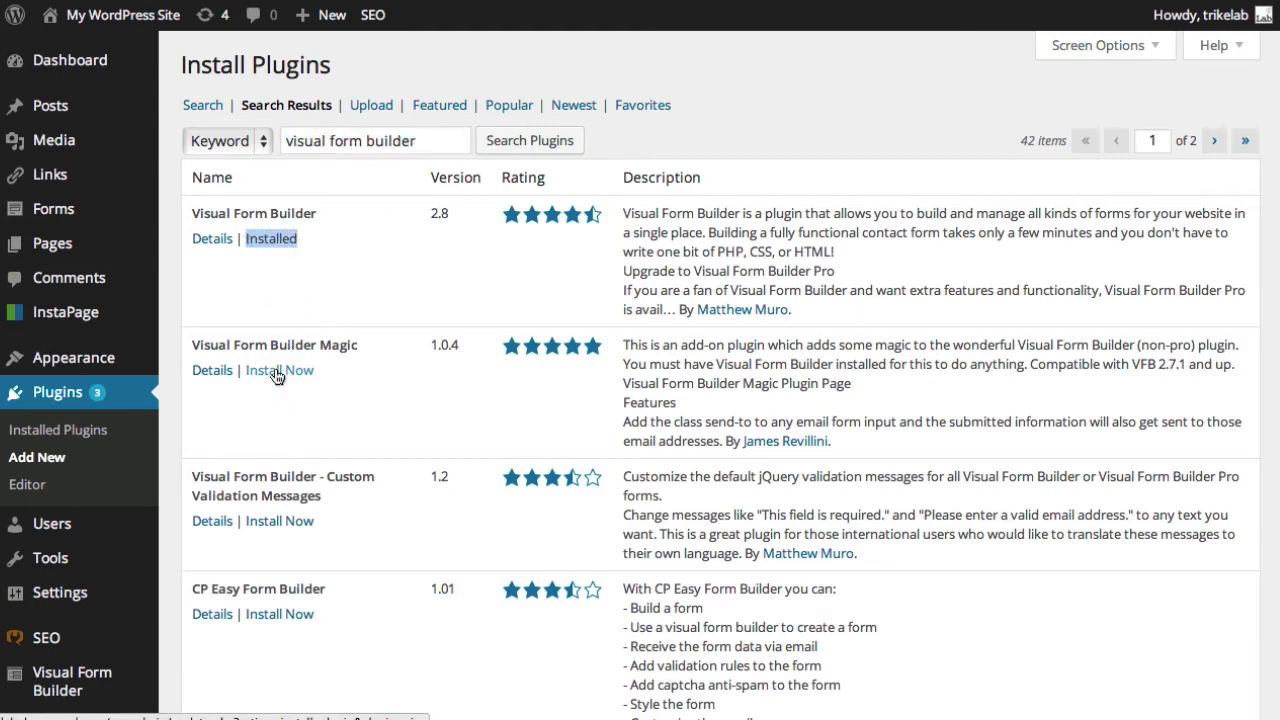
click(200, 346)
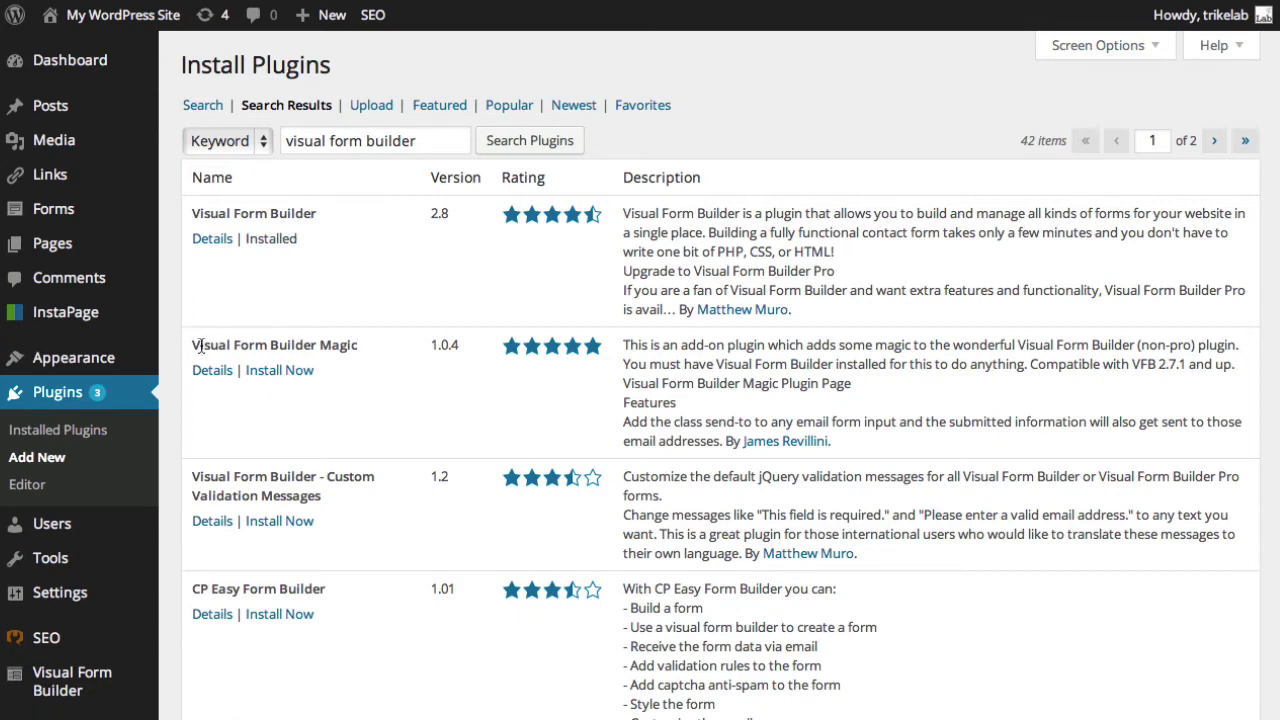
click(98, 428)
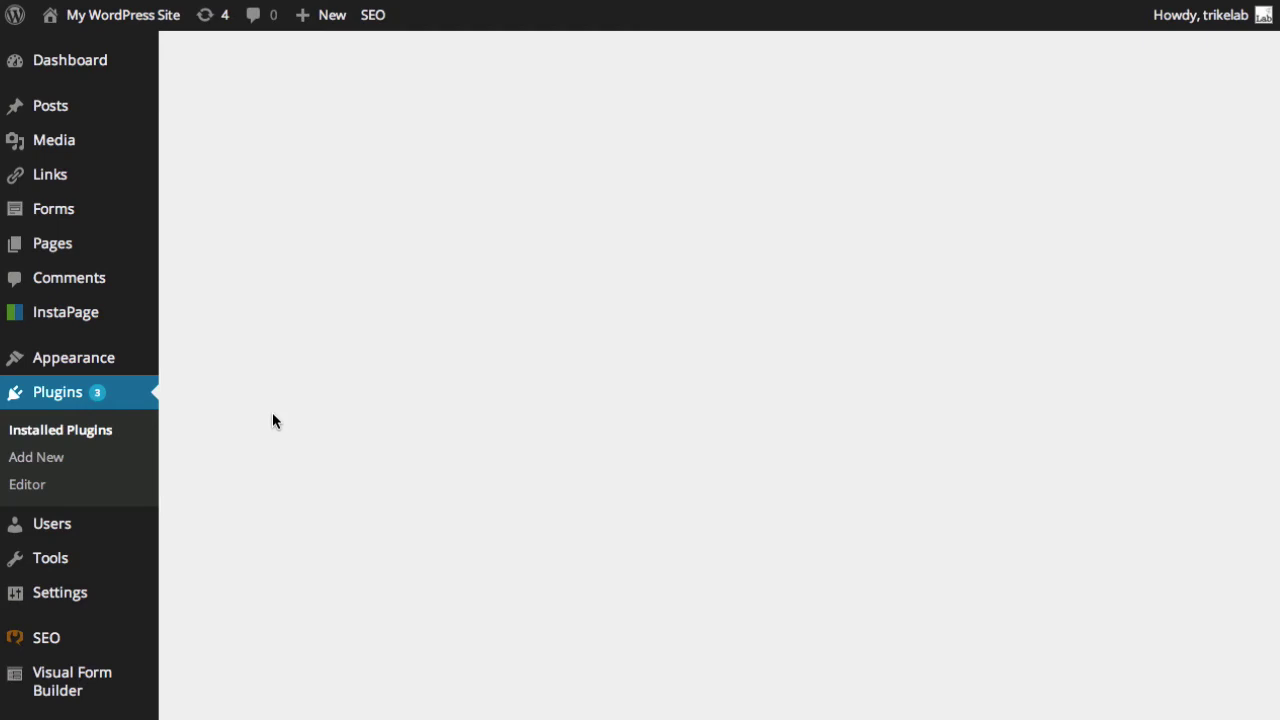
Check that Visual Form Builder 2.8 is active, then go to its All Forms list.
scroll(272, 420, down, 20)
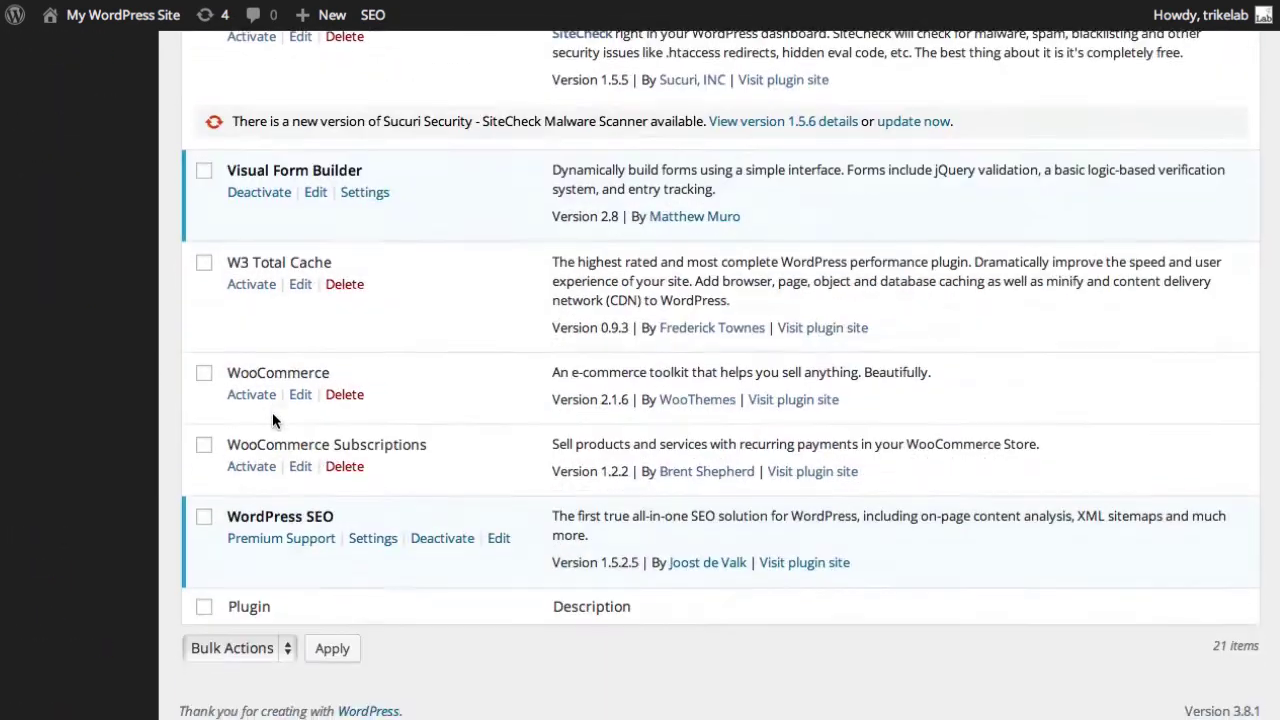
scroll(272, 412, up, 3)
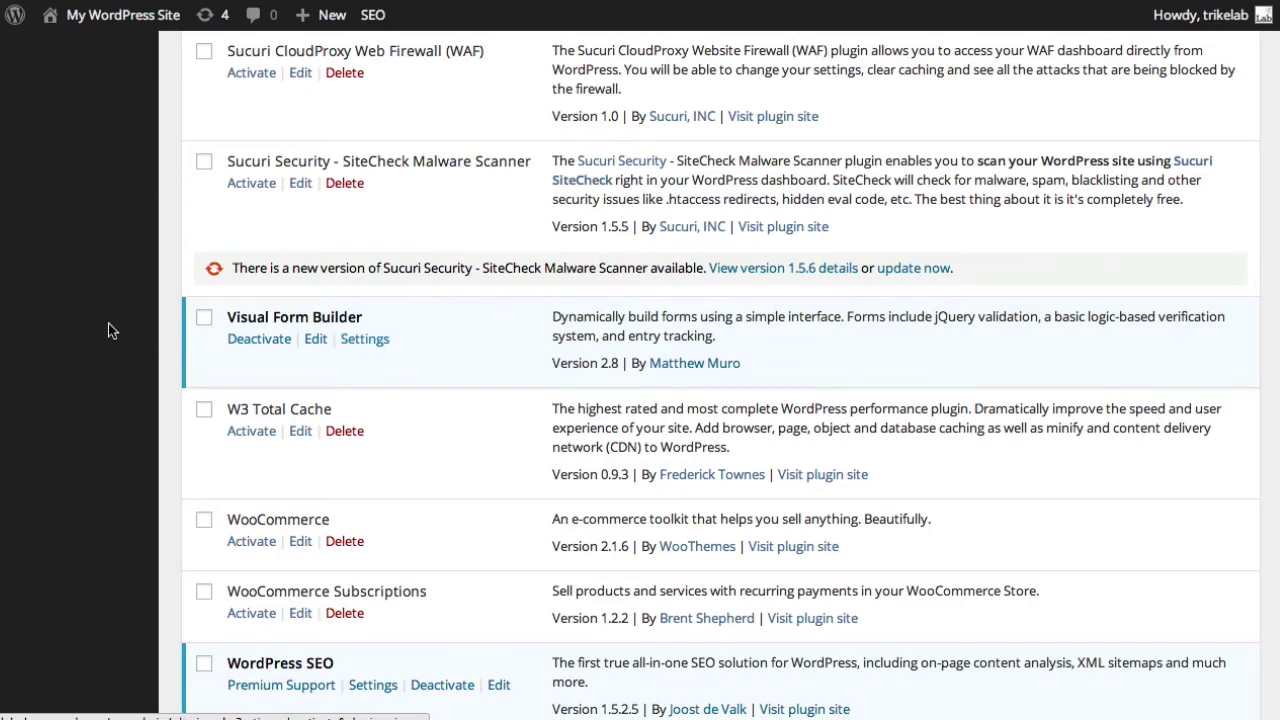
scroll(108, 323, up, 15)
scroll(88, 408, down, 3)
mouse_move(88, 424)
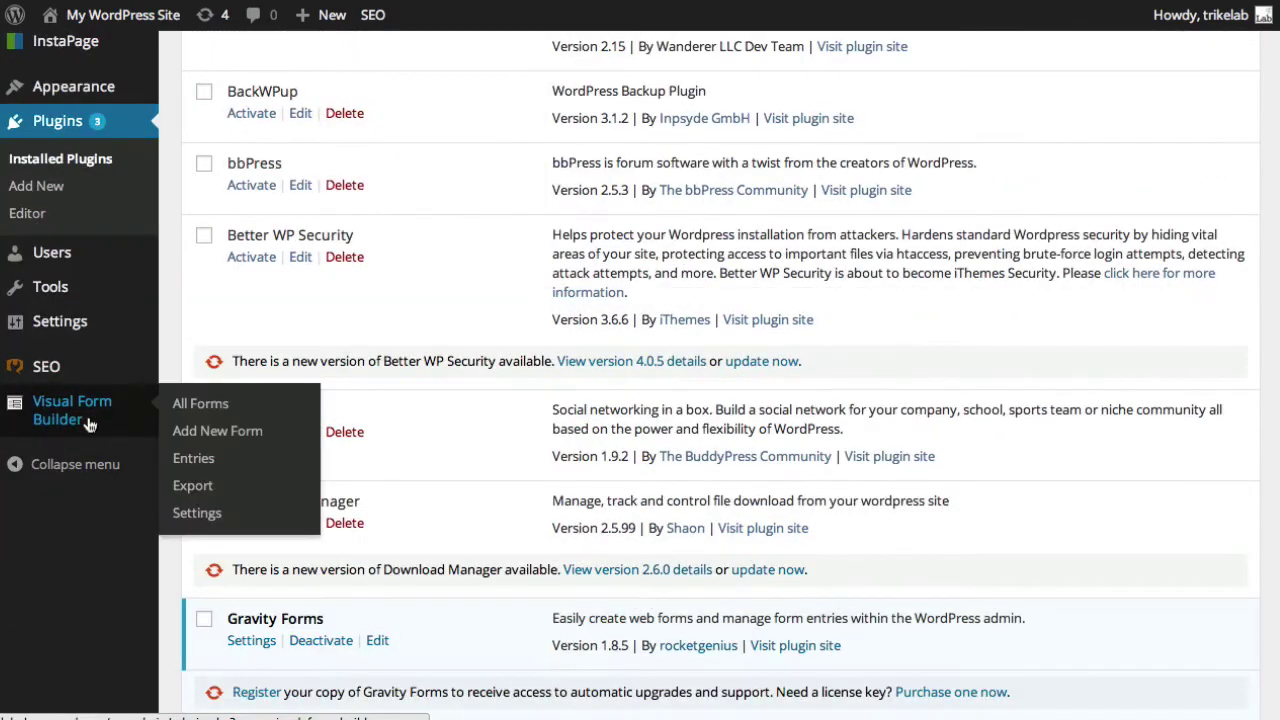
click(198, 404)
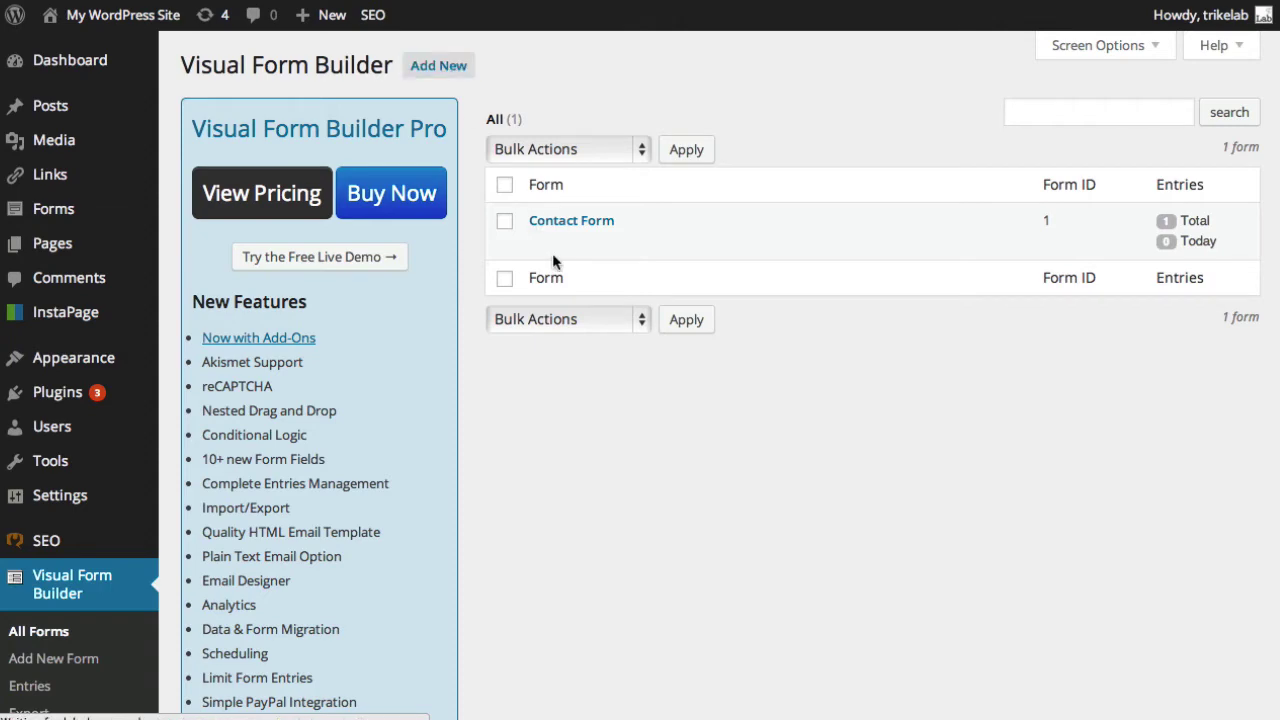
Create 'New Form' with the sender's company name and a reply-to e-mail address filled in.
text(New Form)
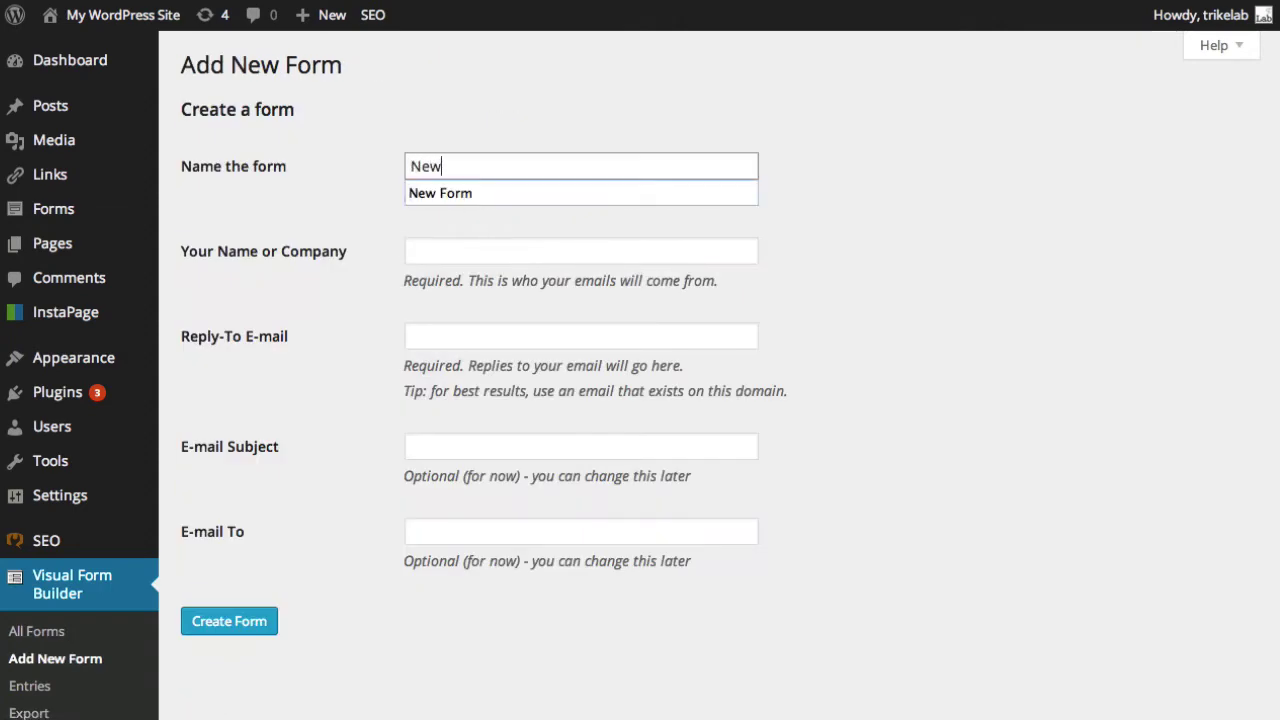
key(Tab)
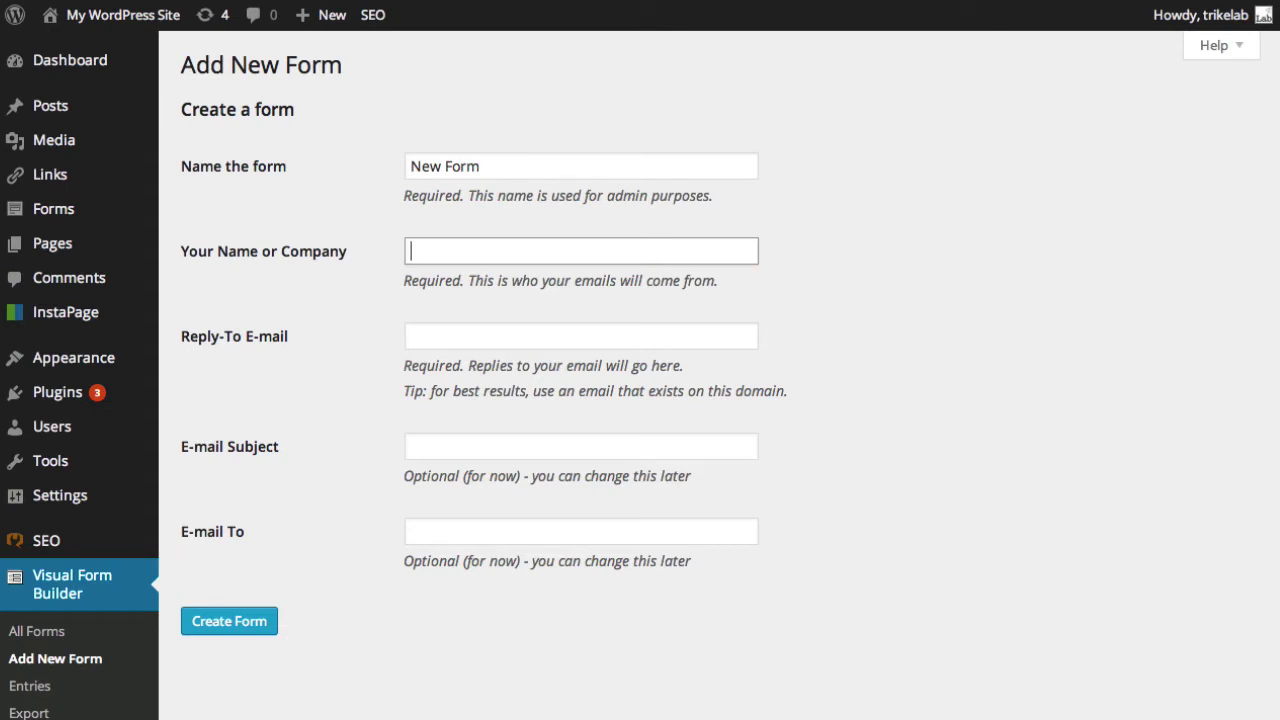
text(Spencer Forman Company)
key(Tab)
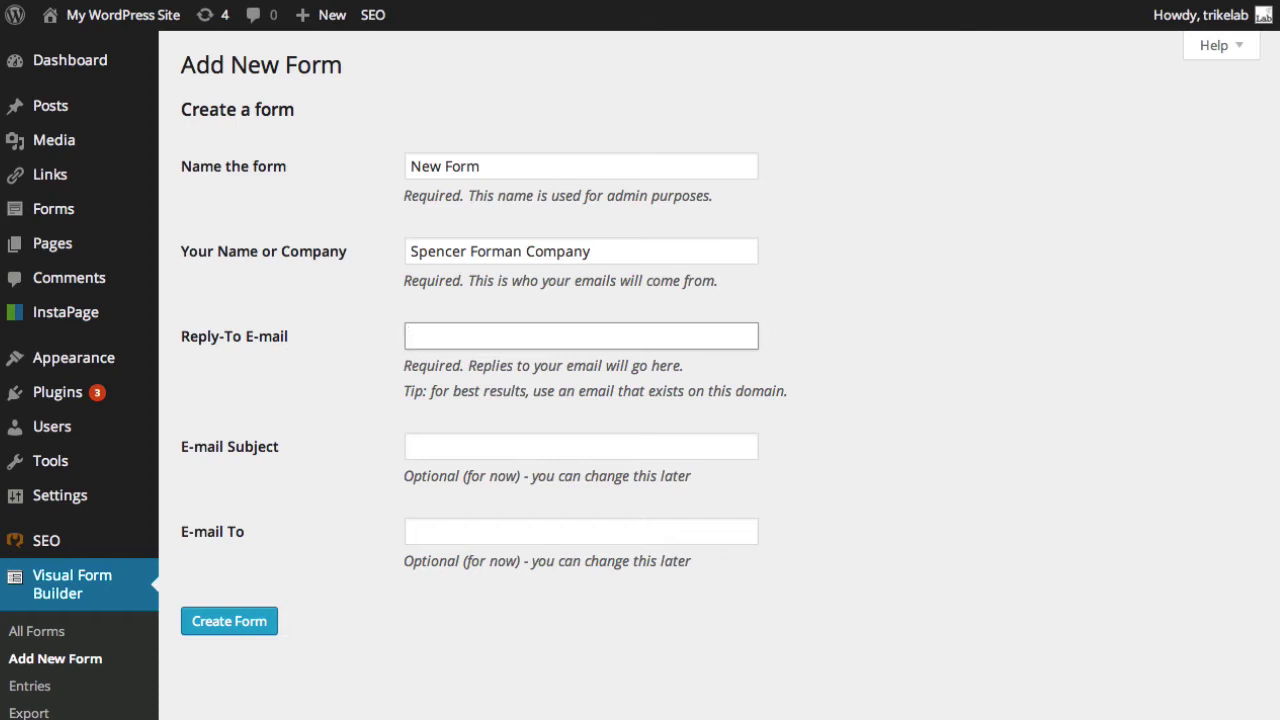
text(spe)
key(Down)
key(Tab)
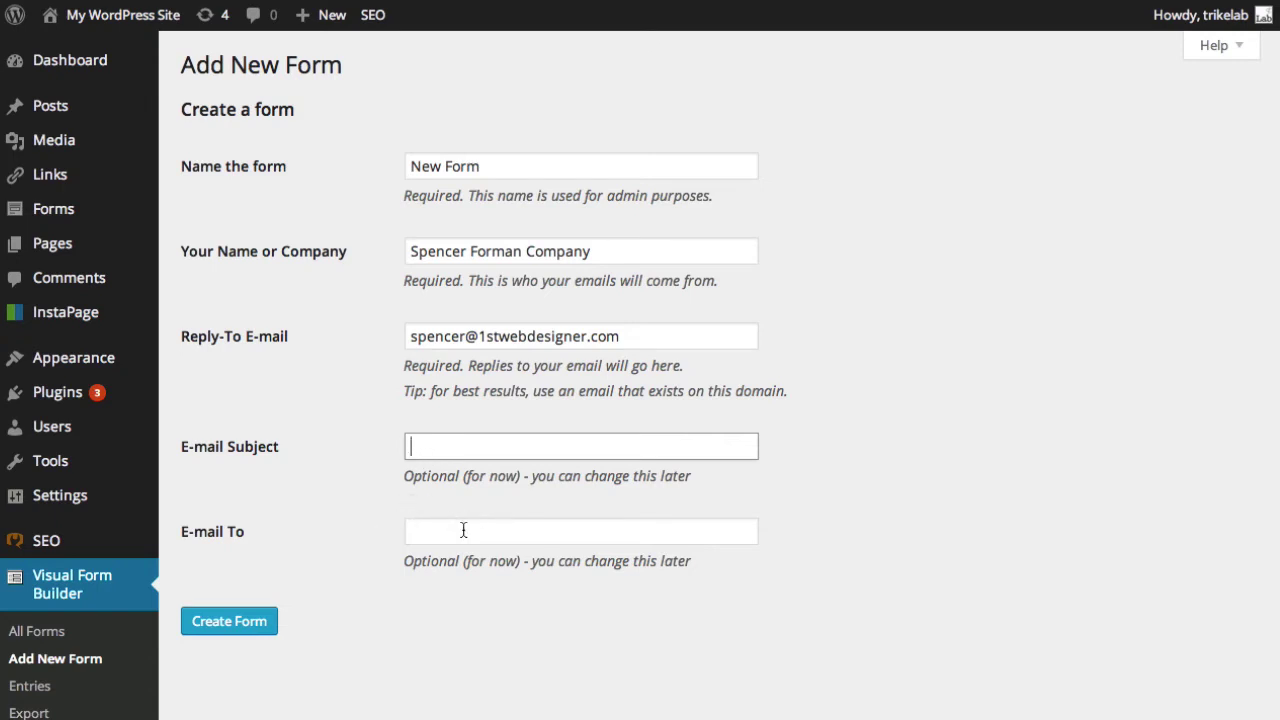
click(209, 630)
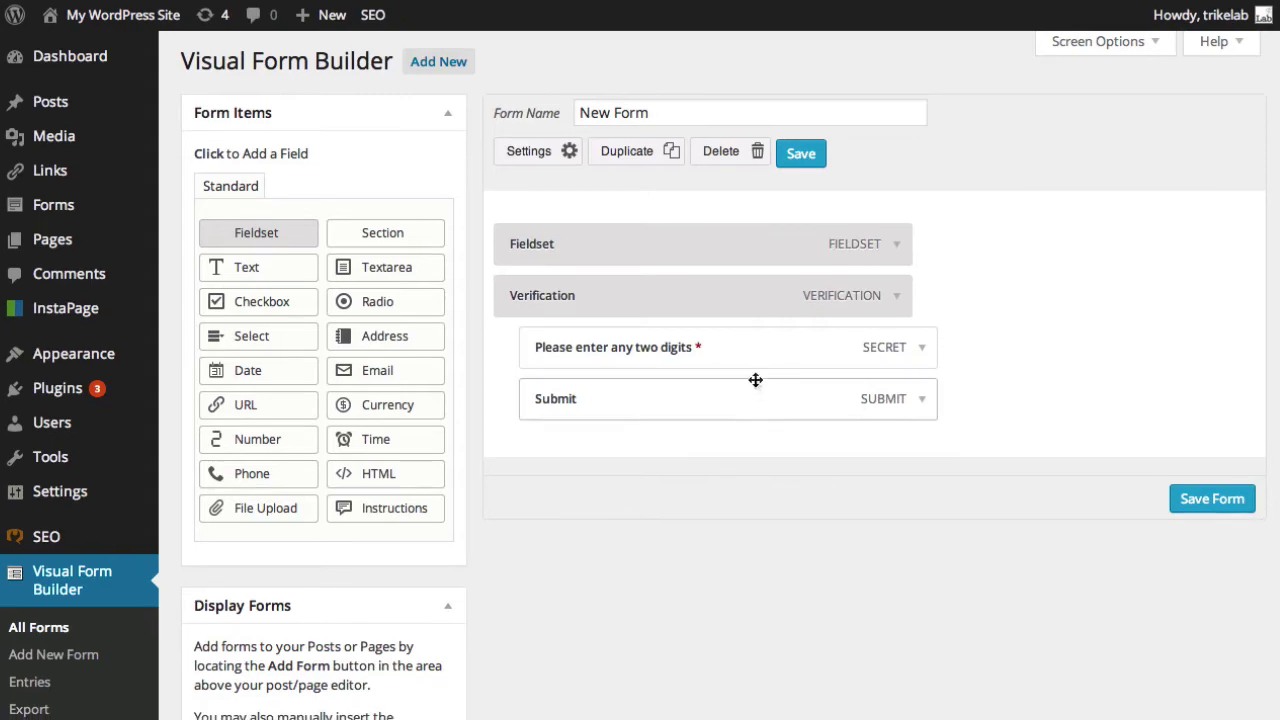
Expand and collapse the two-digit Verification field's settings.
scroll(755, 383, down, 1)
scroll(757, 384, up, 1)
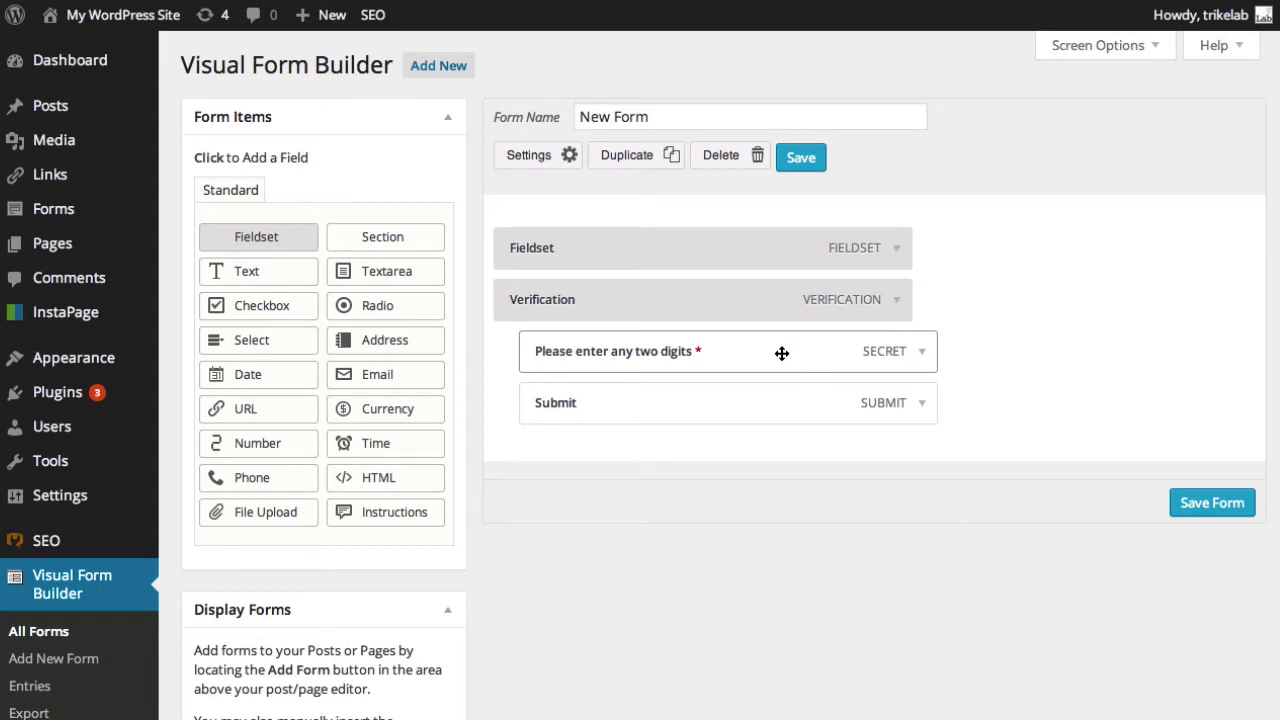
click(923, 354)
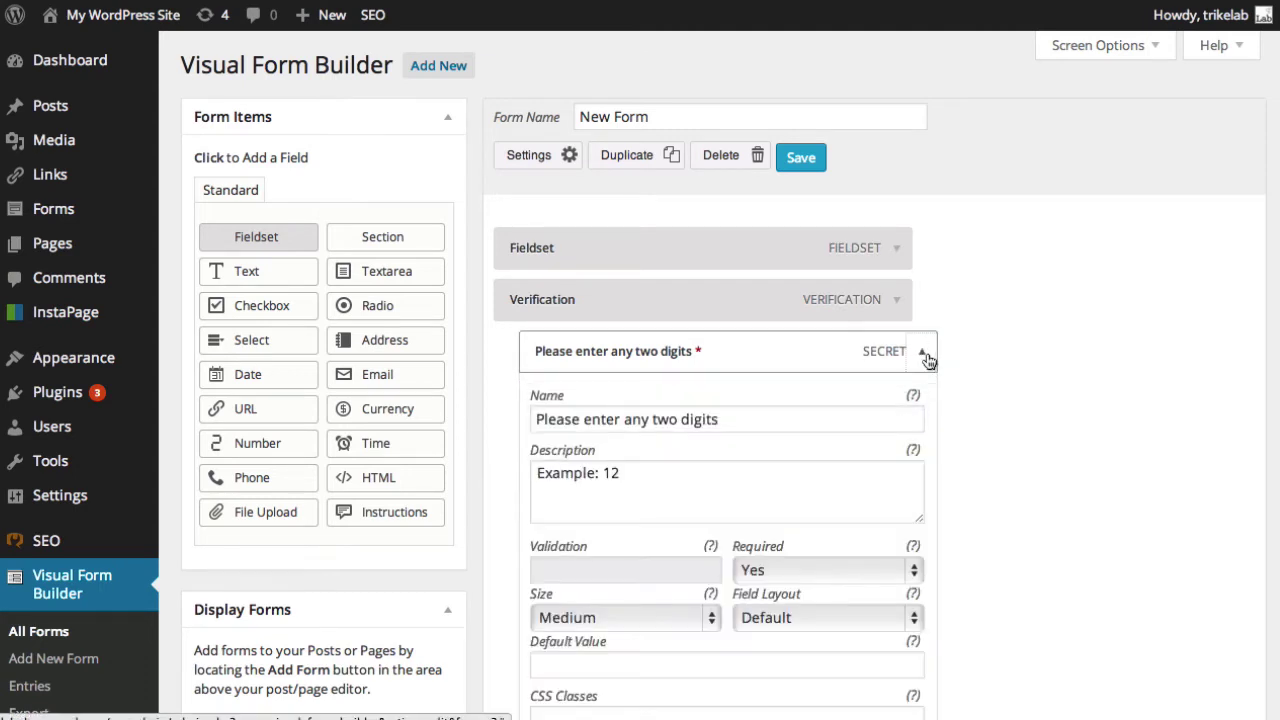
click(926, 357)
Rename the Submit button to 'Give Us The Form', then restore its label to 'Submit'.
click(920, 407)
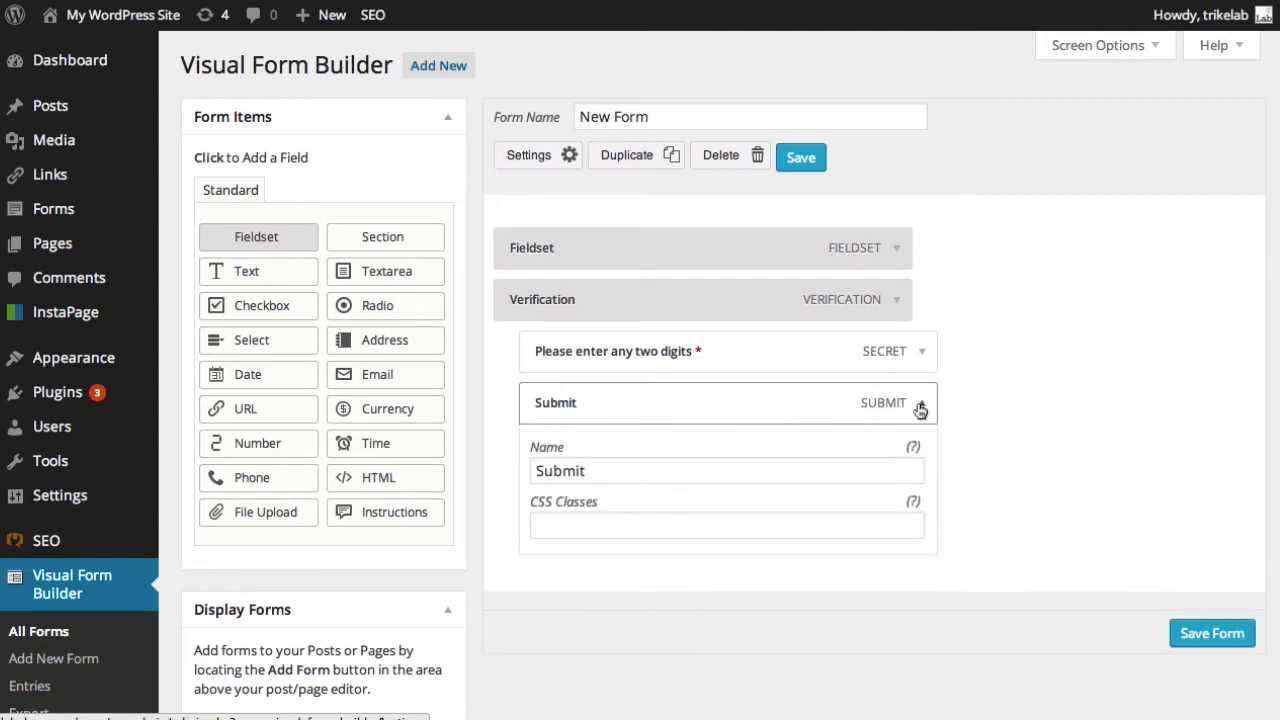
click(920, 407)
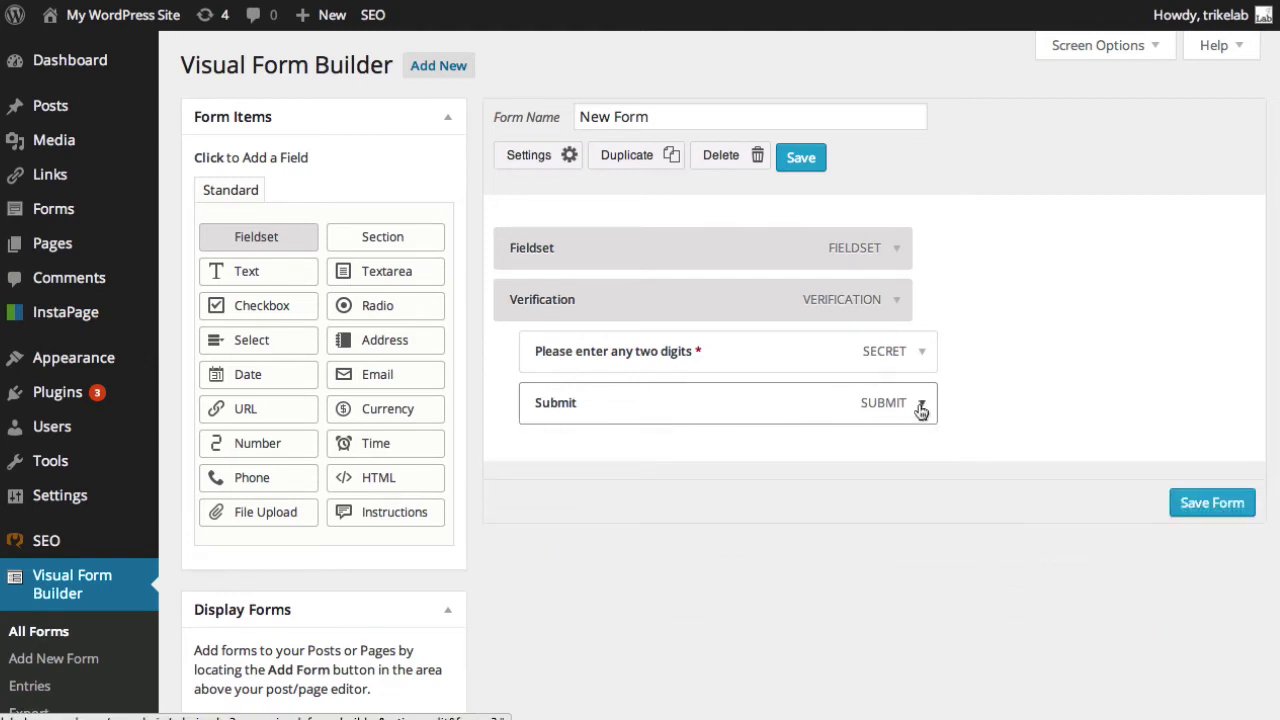
click(920, 407)
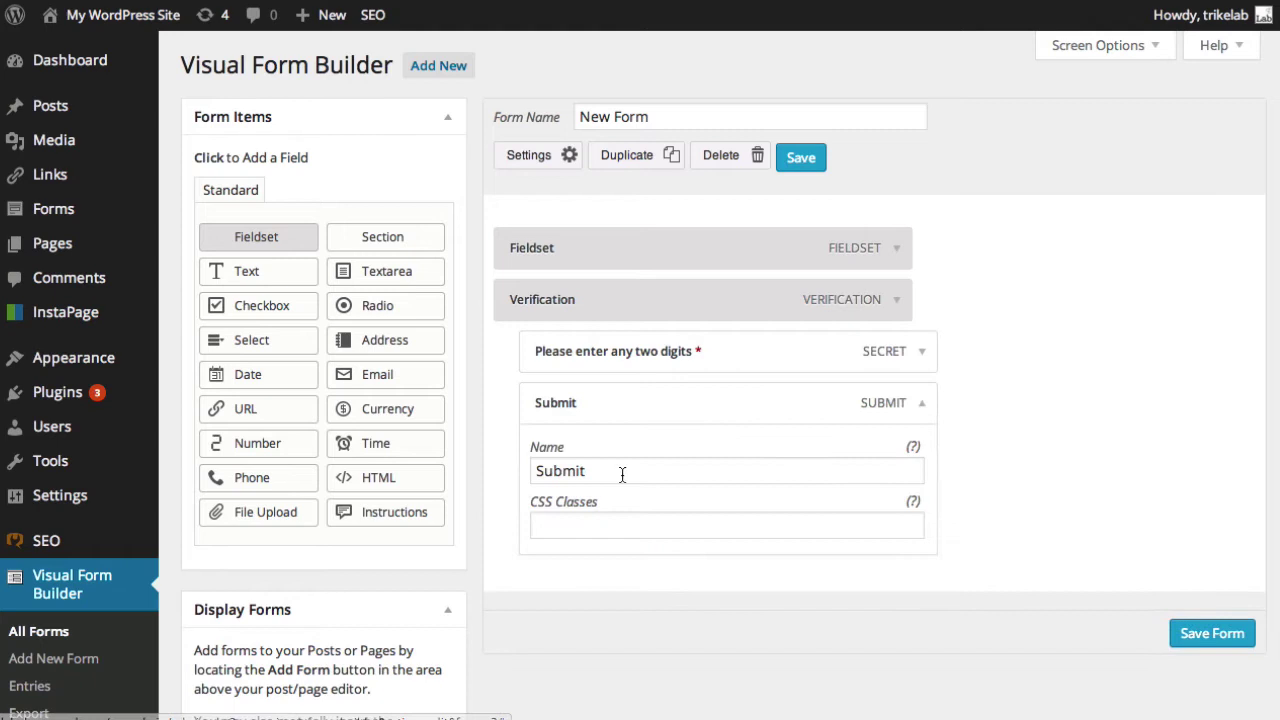
click(622, 474)
drag(622, 474, 519, 465)
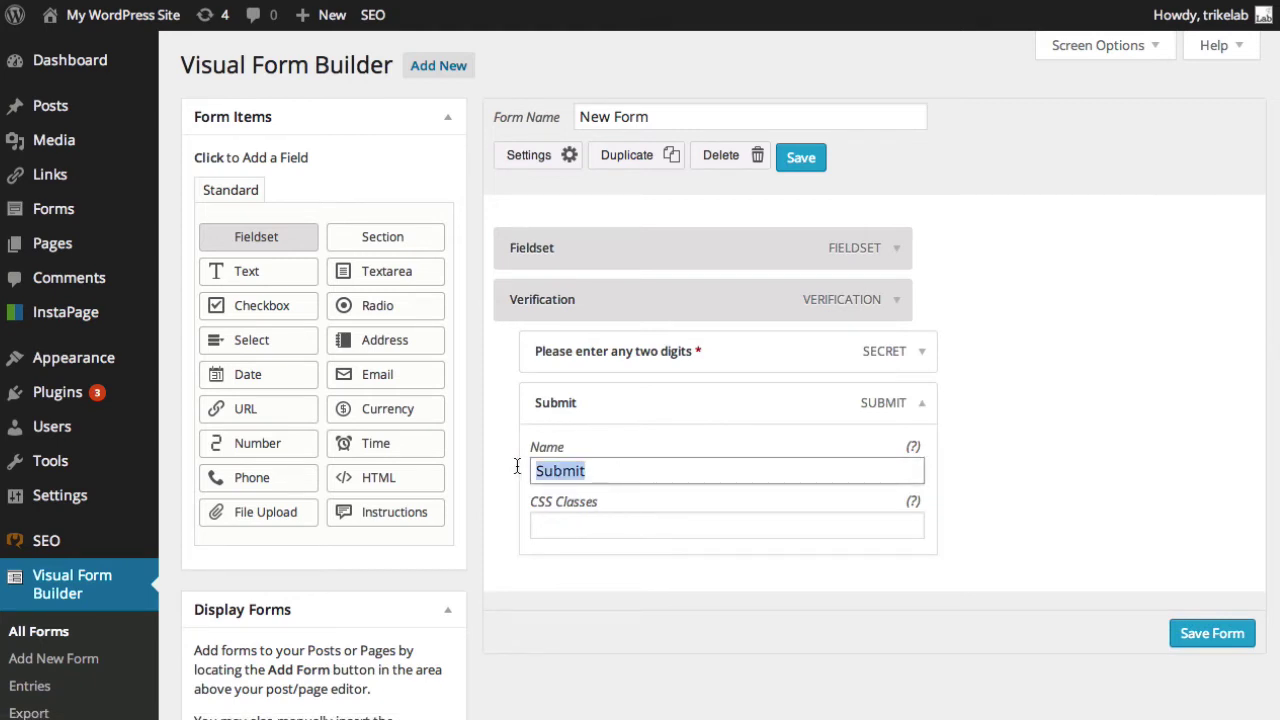
text(Give Us The Form)
key(ctrl+a)
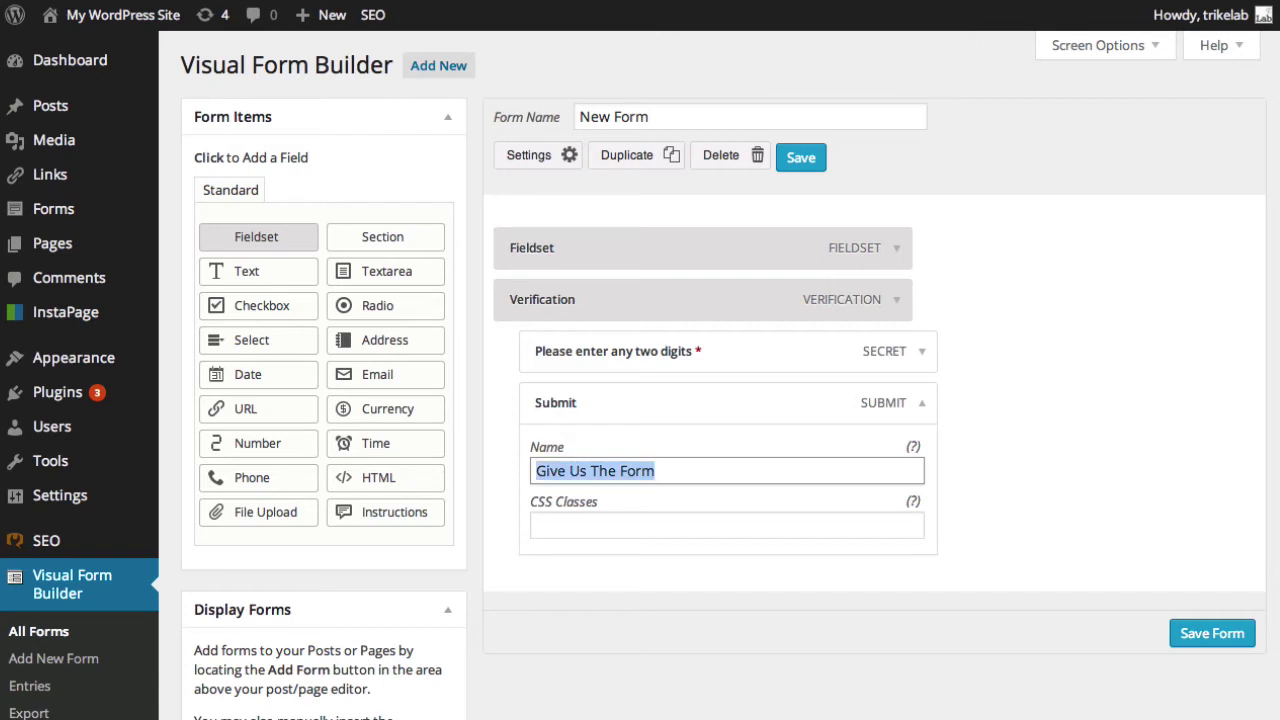
text(Submit)
click(1162, 338)
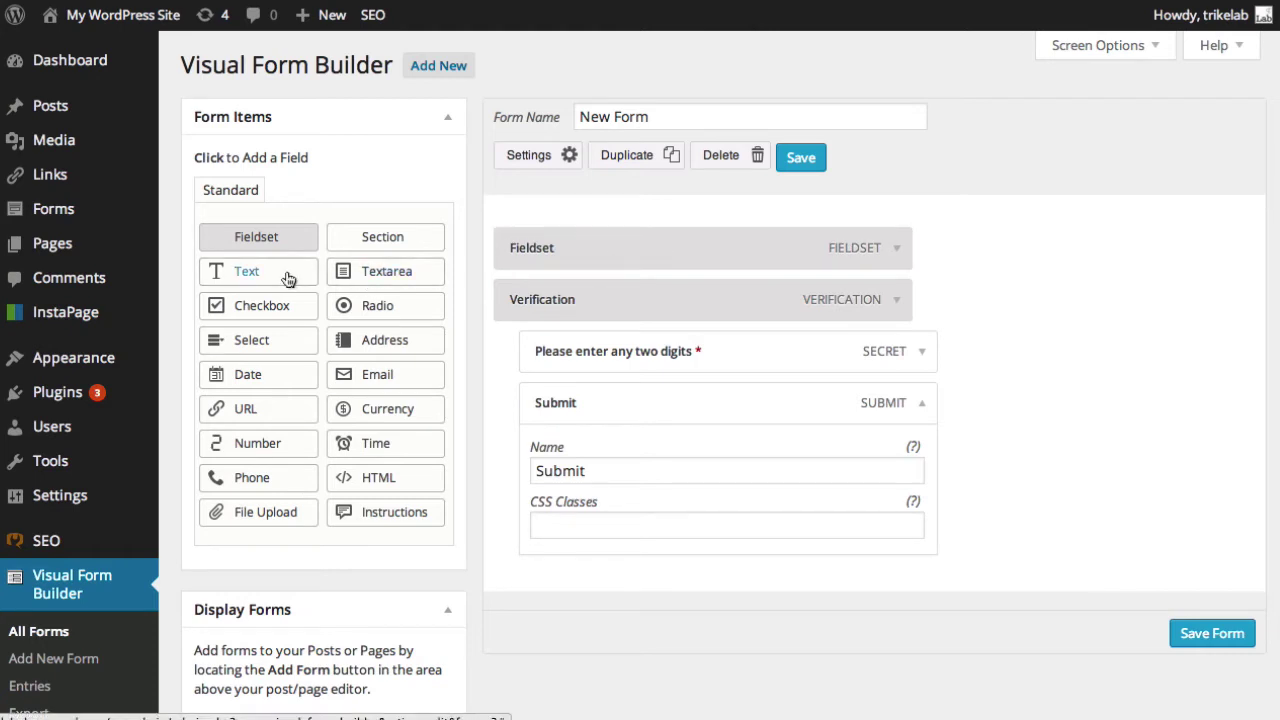
Add Email and Phone fields to New Form and expand the Email field's settings.
click(360, 372)
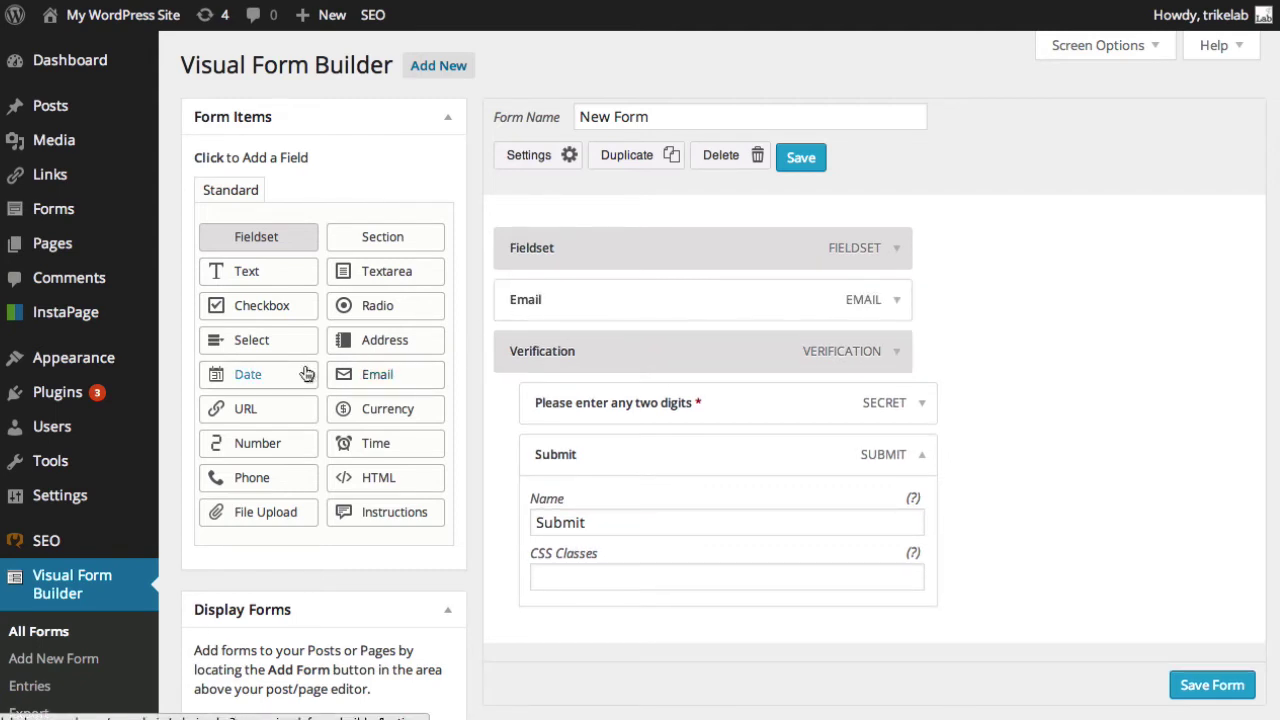
click(293, 479)
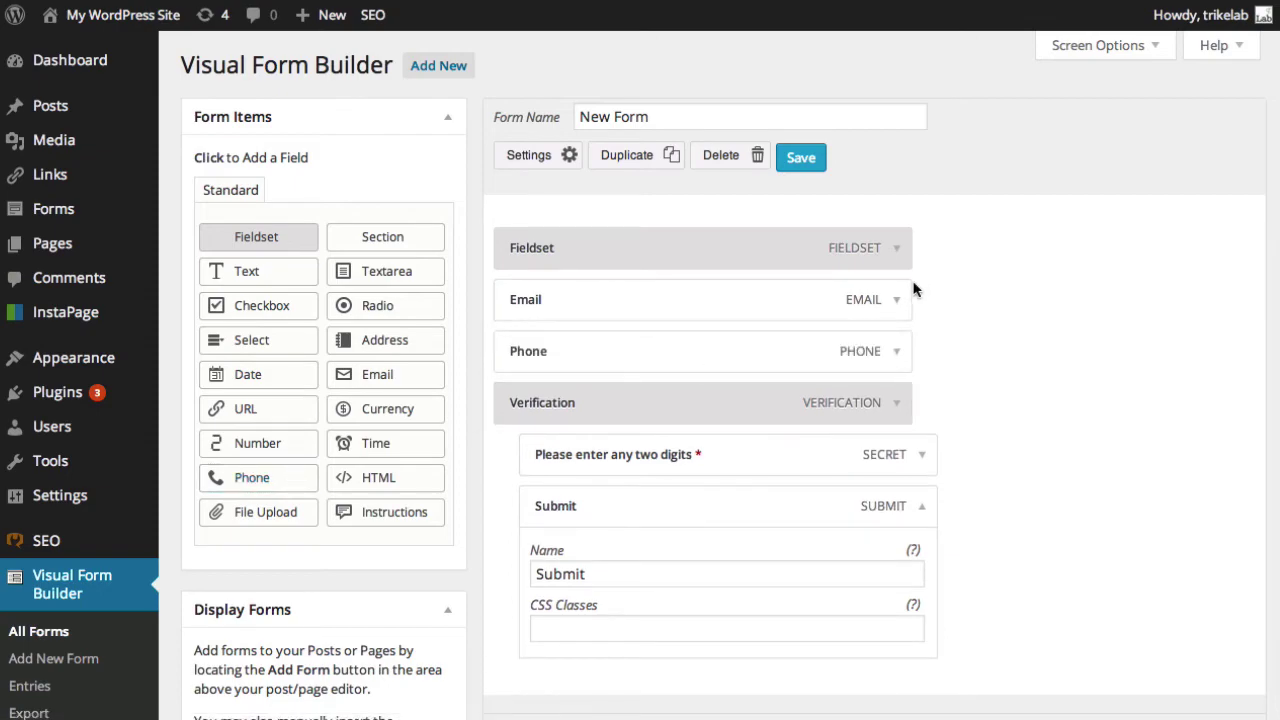
click(899, 301)
scroll(780, 376, down, 1)
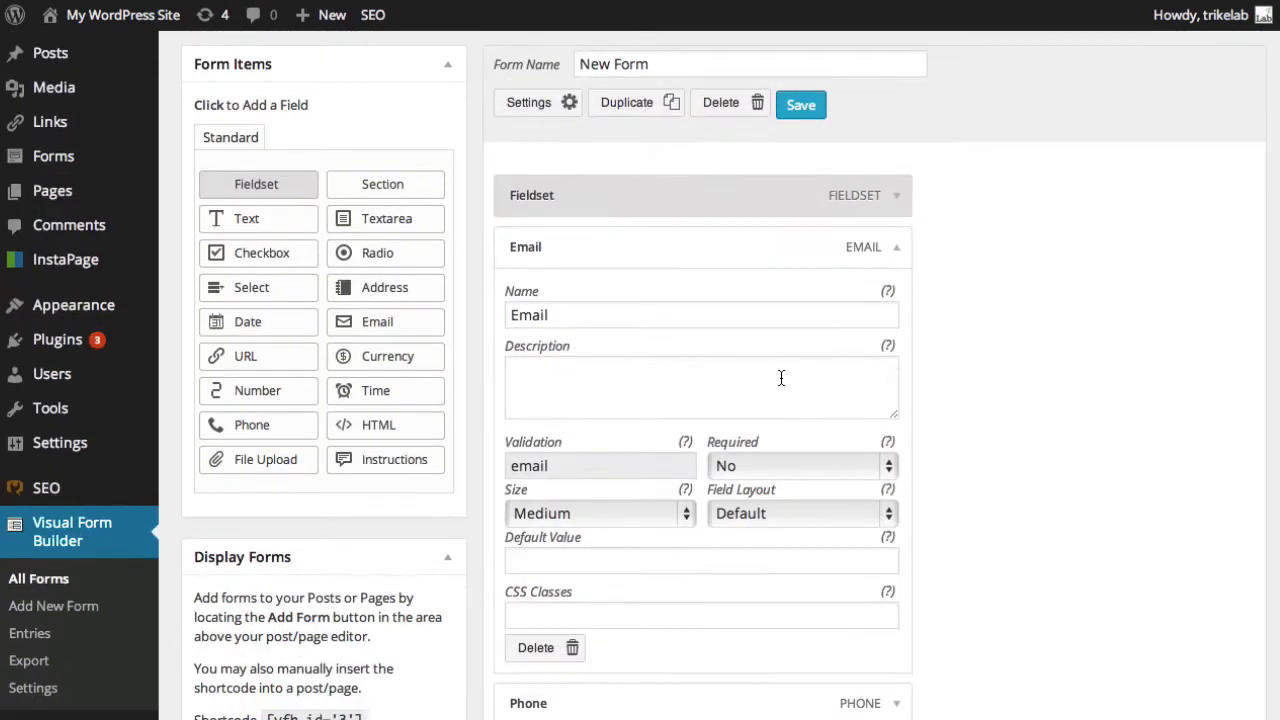
scroll(781, 379, down, 2)
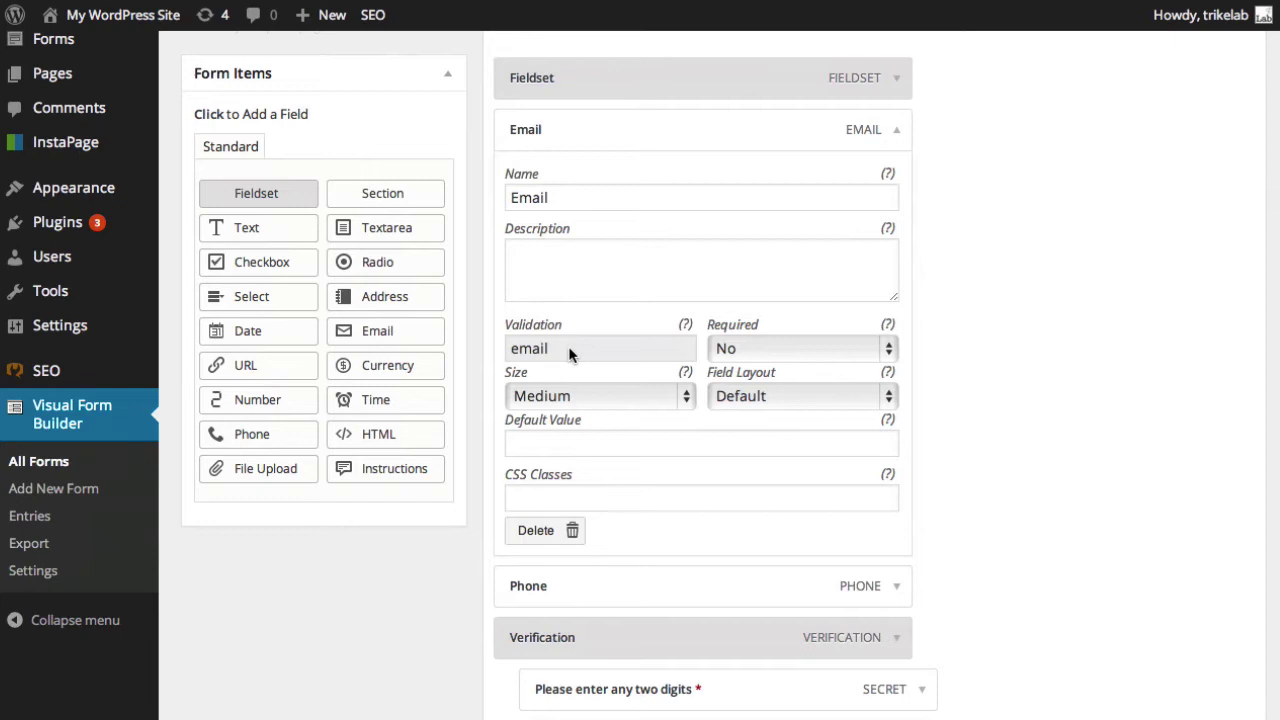
click(829, 352)
click(829, 352)
click(567, 397)
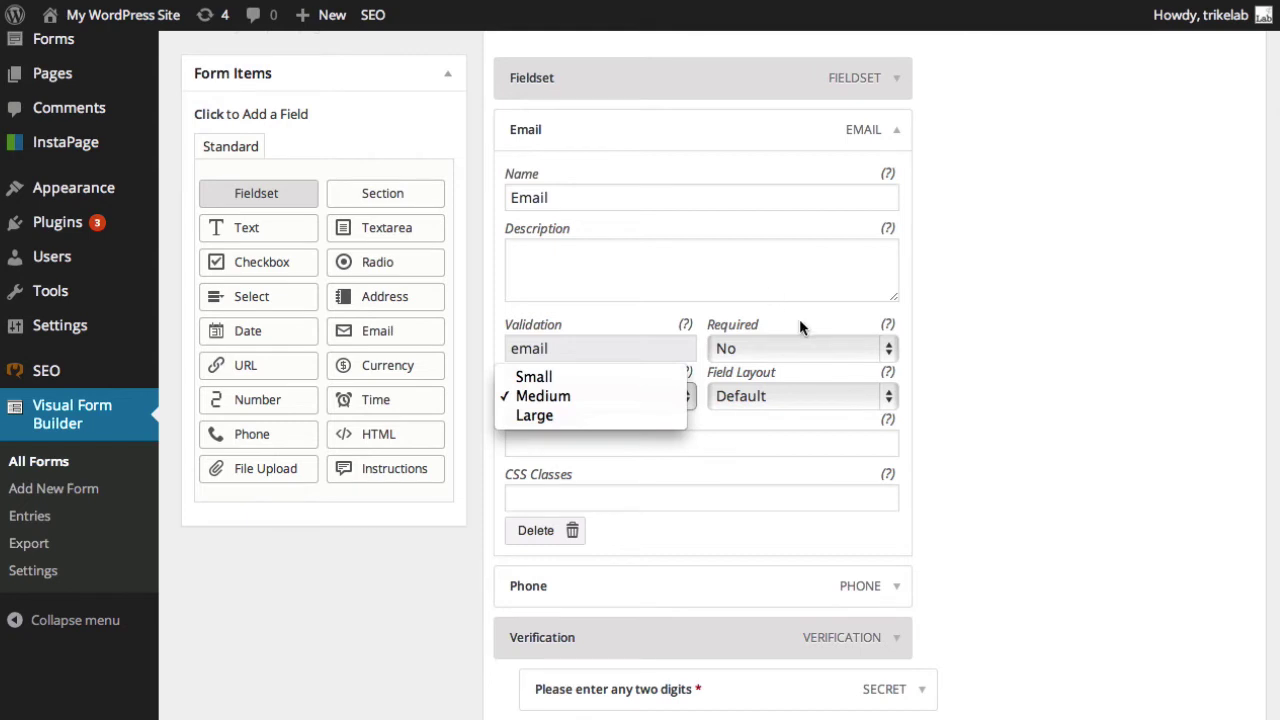
click(829, 331)
click(809, 395)
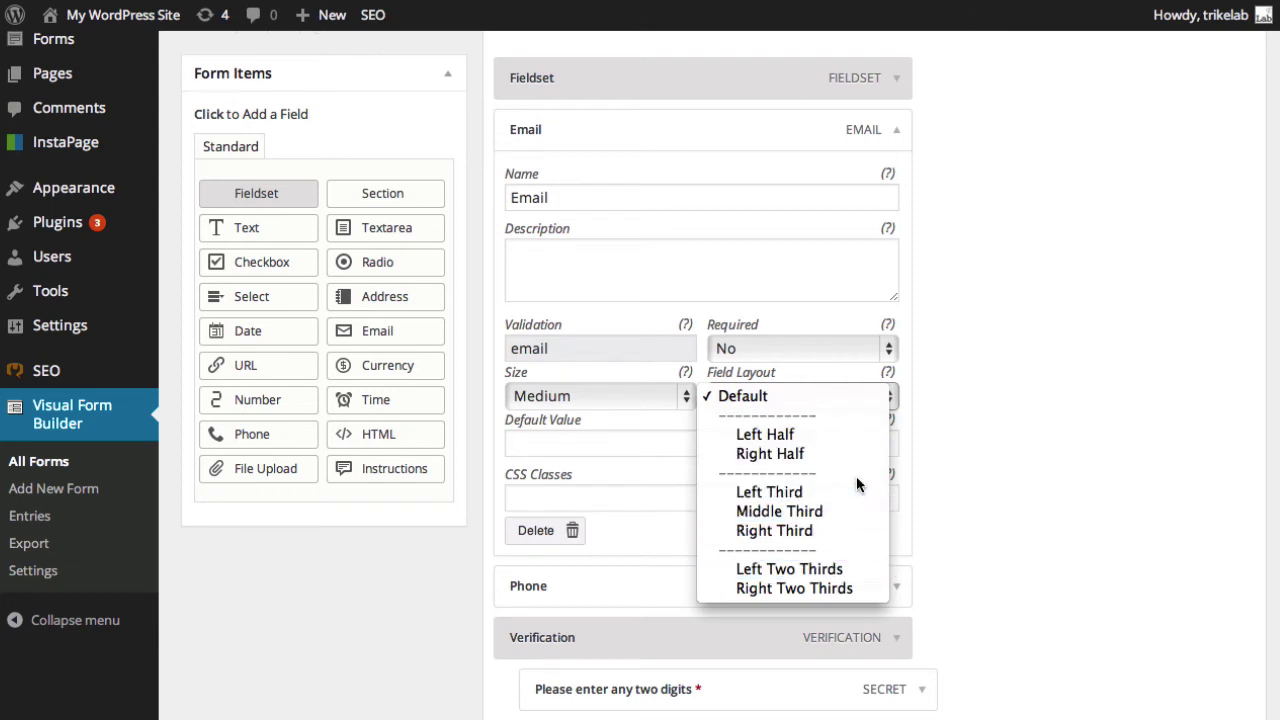
click(951, 333)
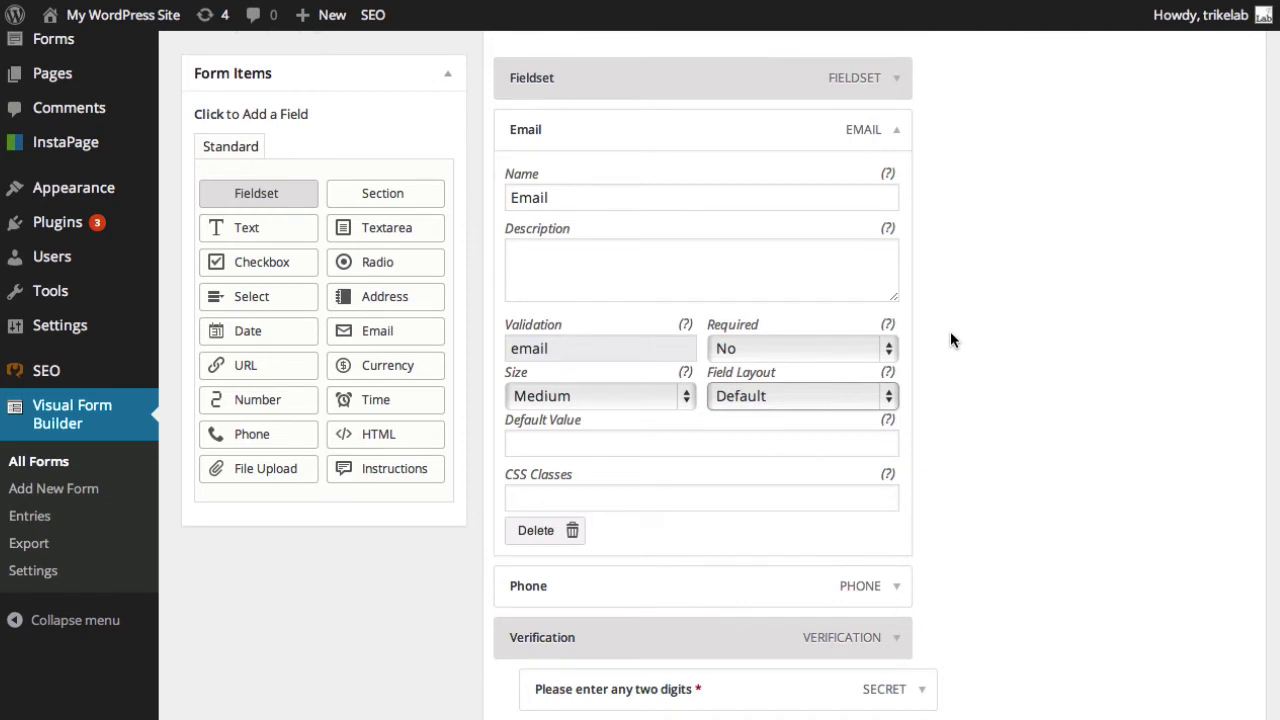
click(739, 442)
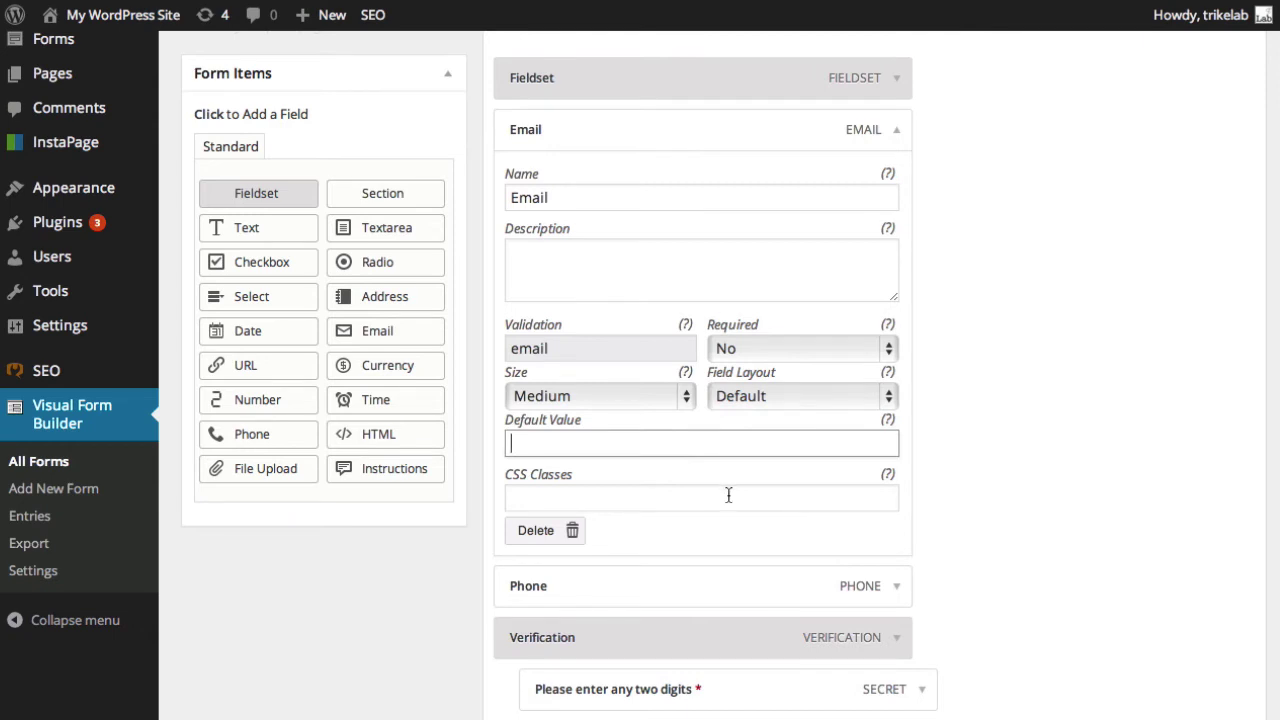
click(728, 495)
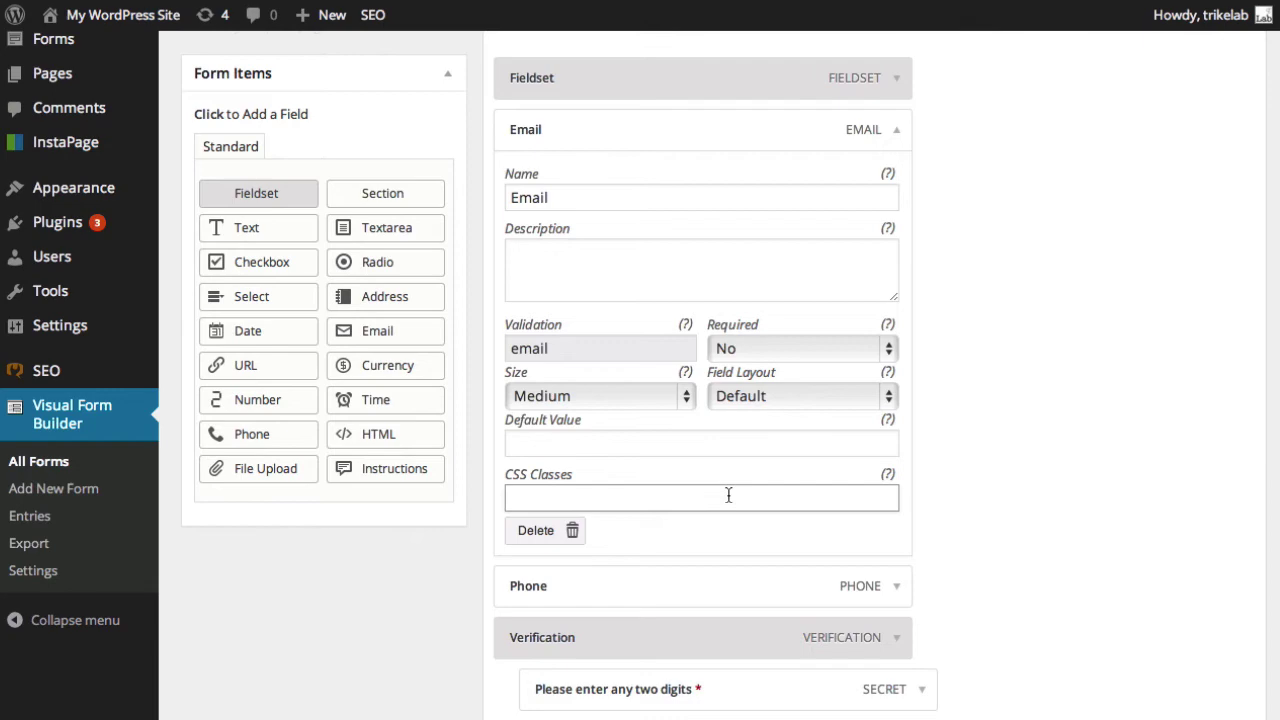
Save New Form, then open Contact Form from the All Forms list.
scroll(843, 482, down, 5)
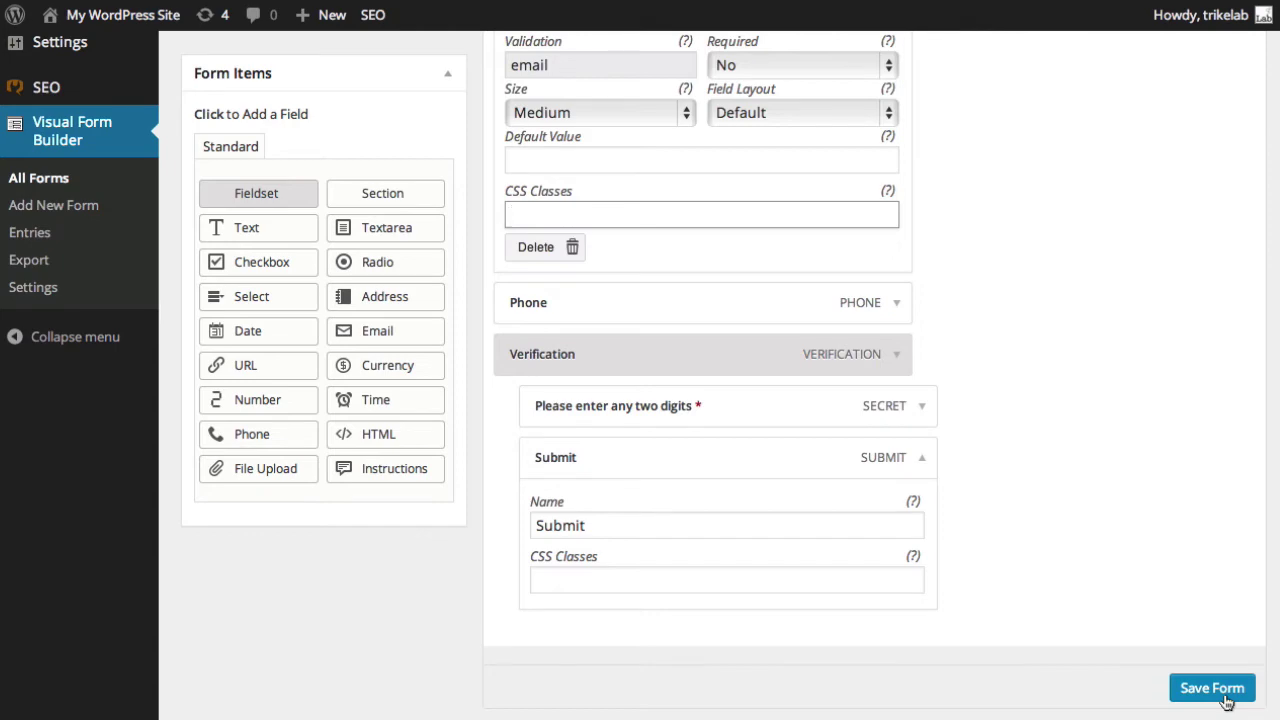
click(1226, 702)
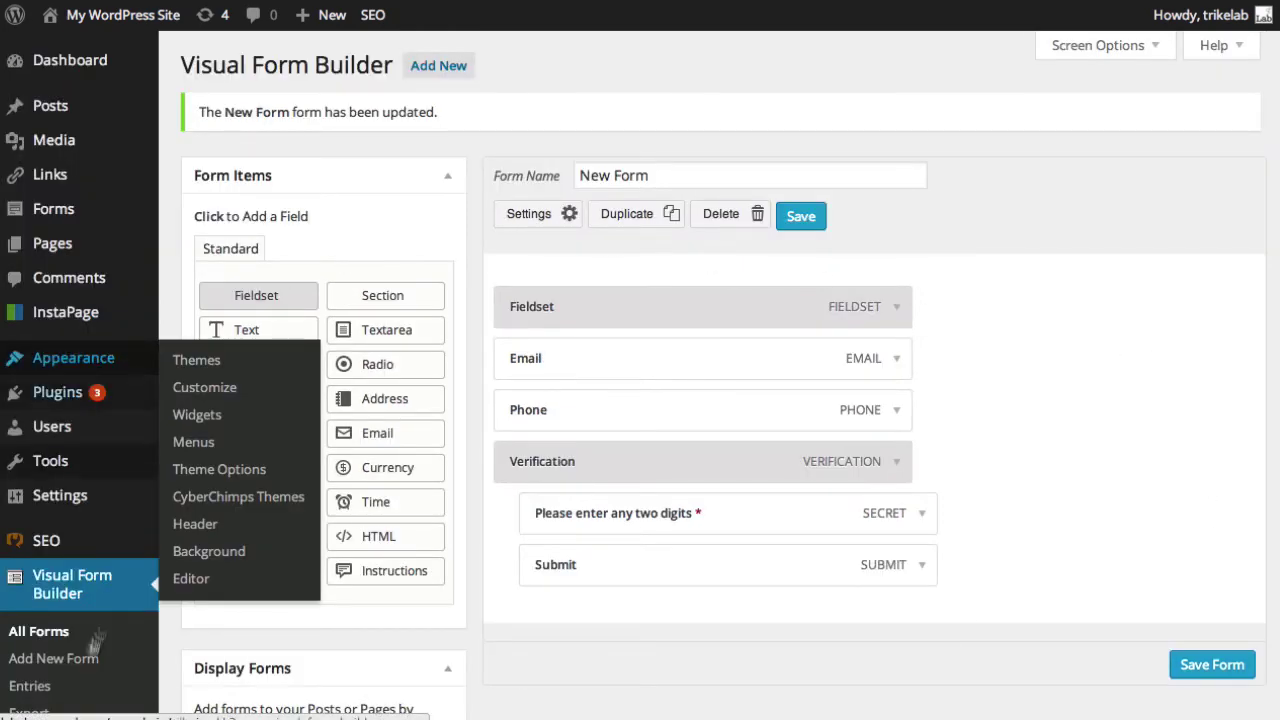
click(44, 633)
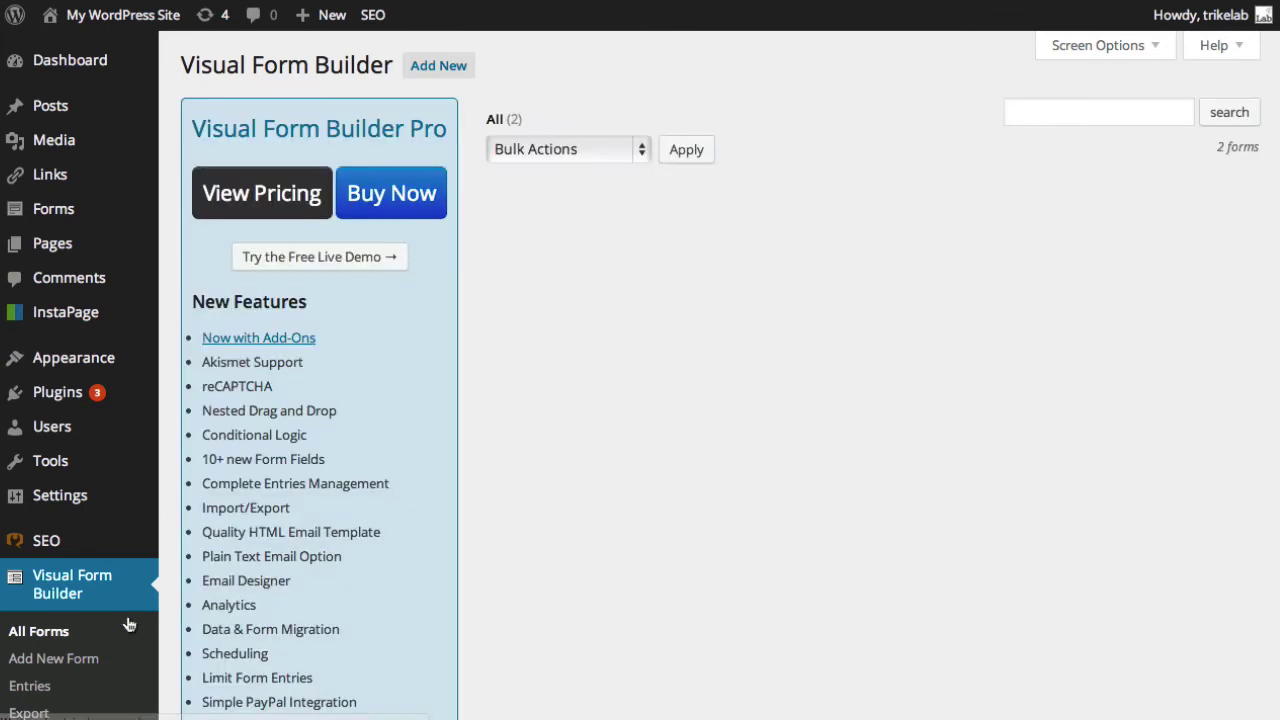
click(571, 277)
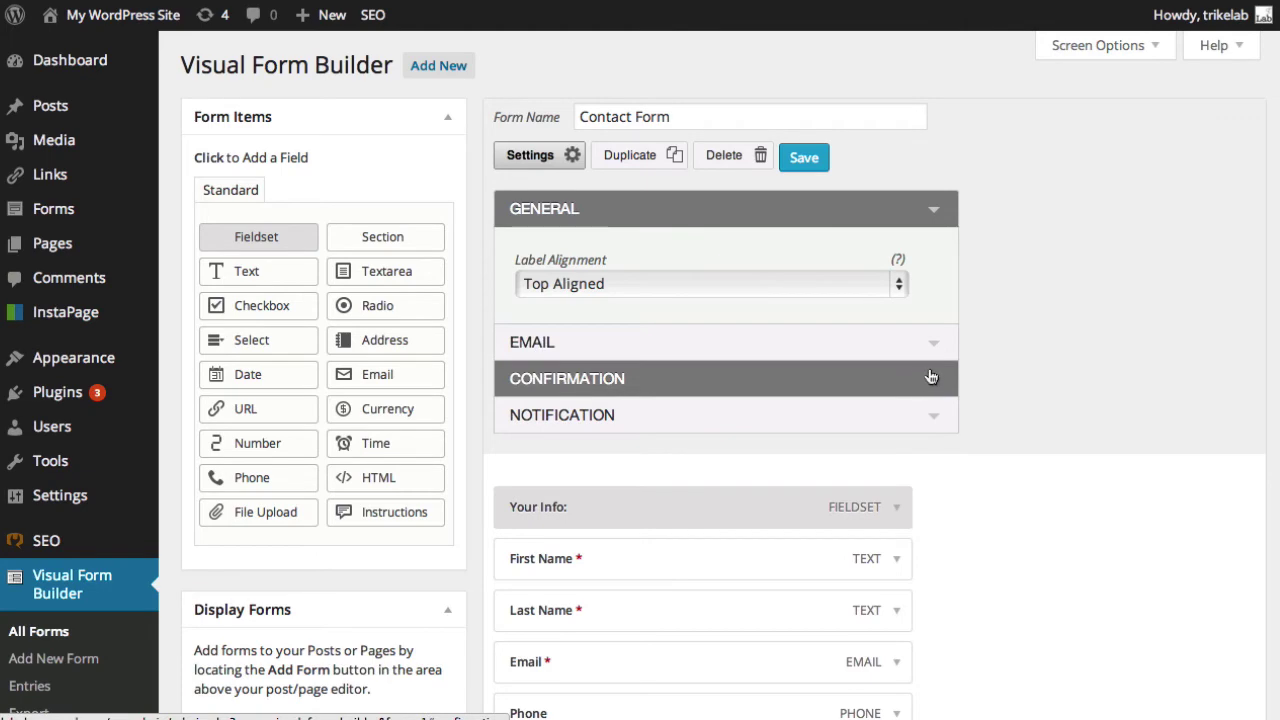
Try the Page and Redirect confirmation options, then settle on the default Text thank-you message.
scroll(930, 376, down, 3)
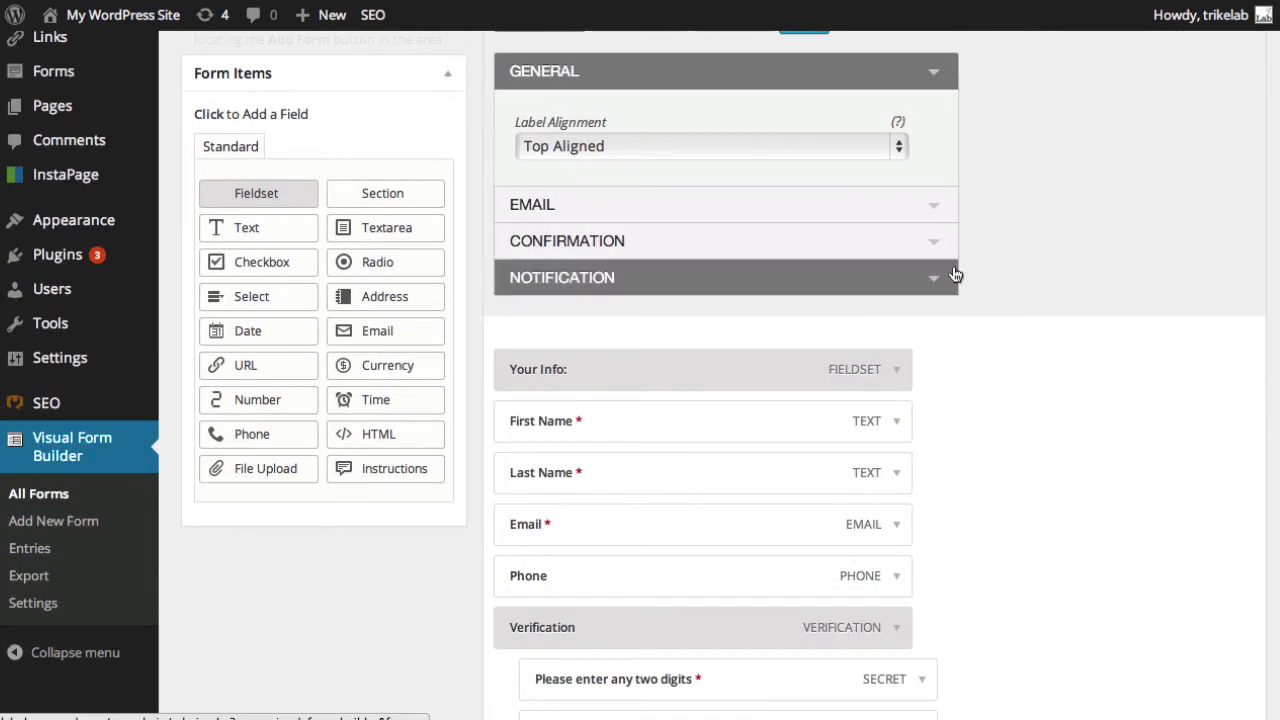
click(937, 241)
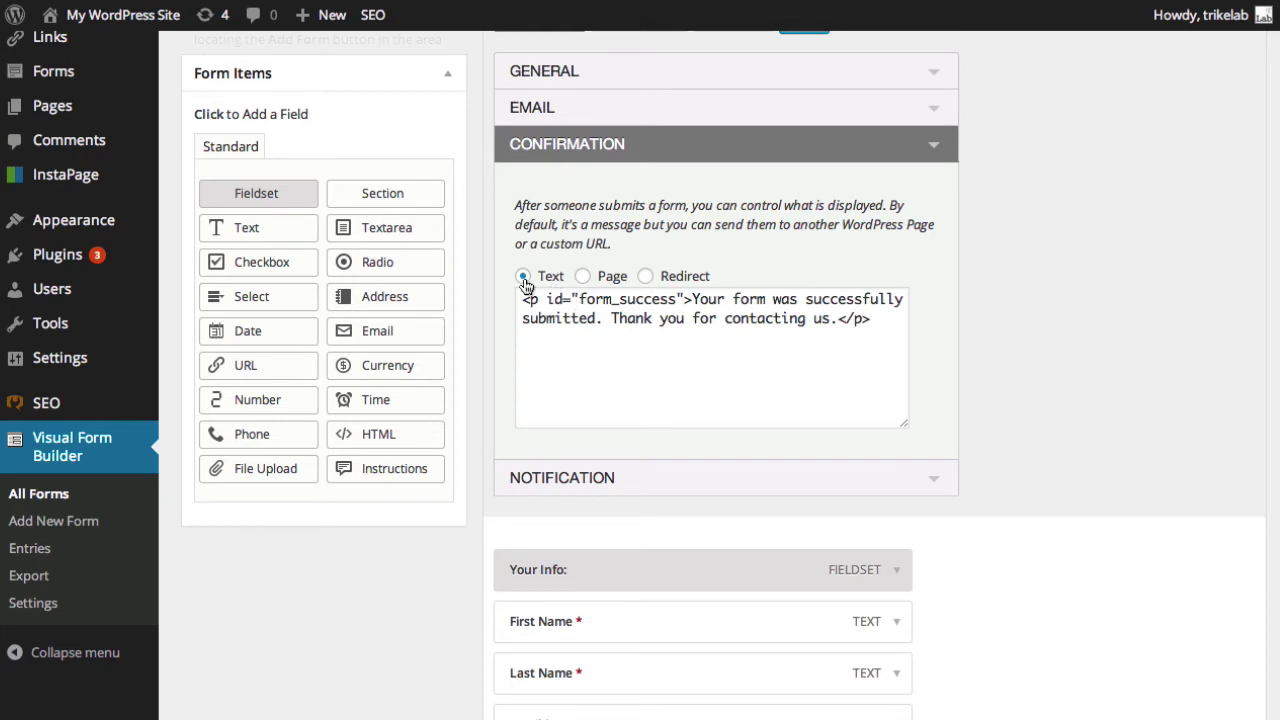
click(583, 280)
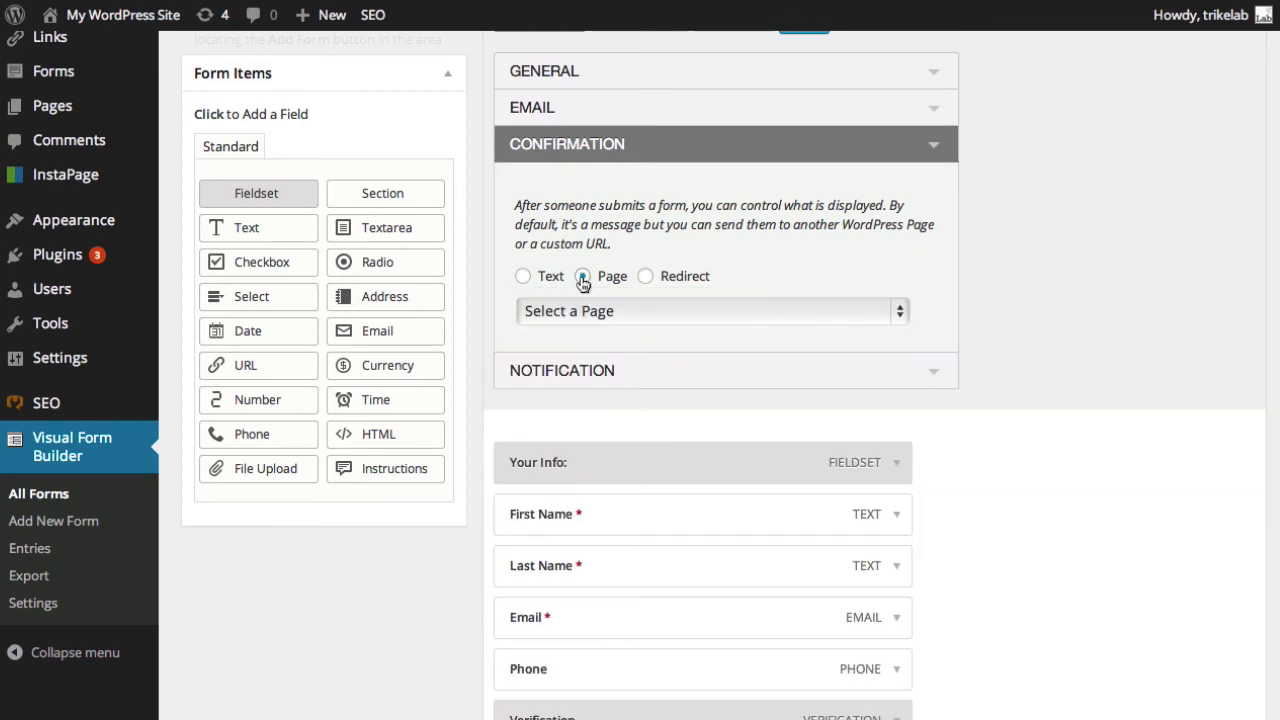
click(593, 312)
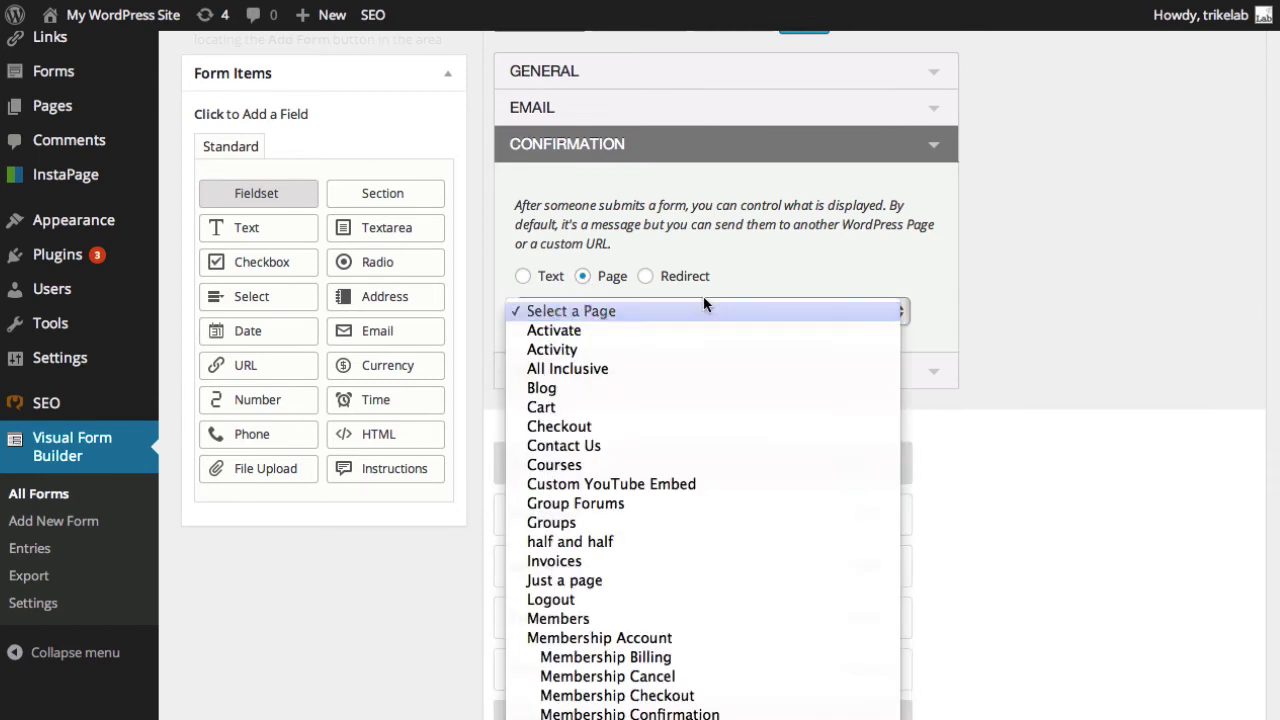
click(745, 283)
click(647, 278)
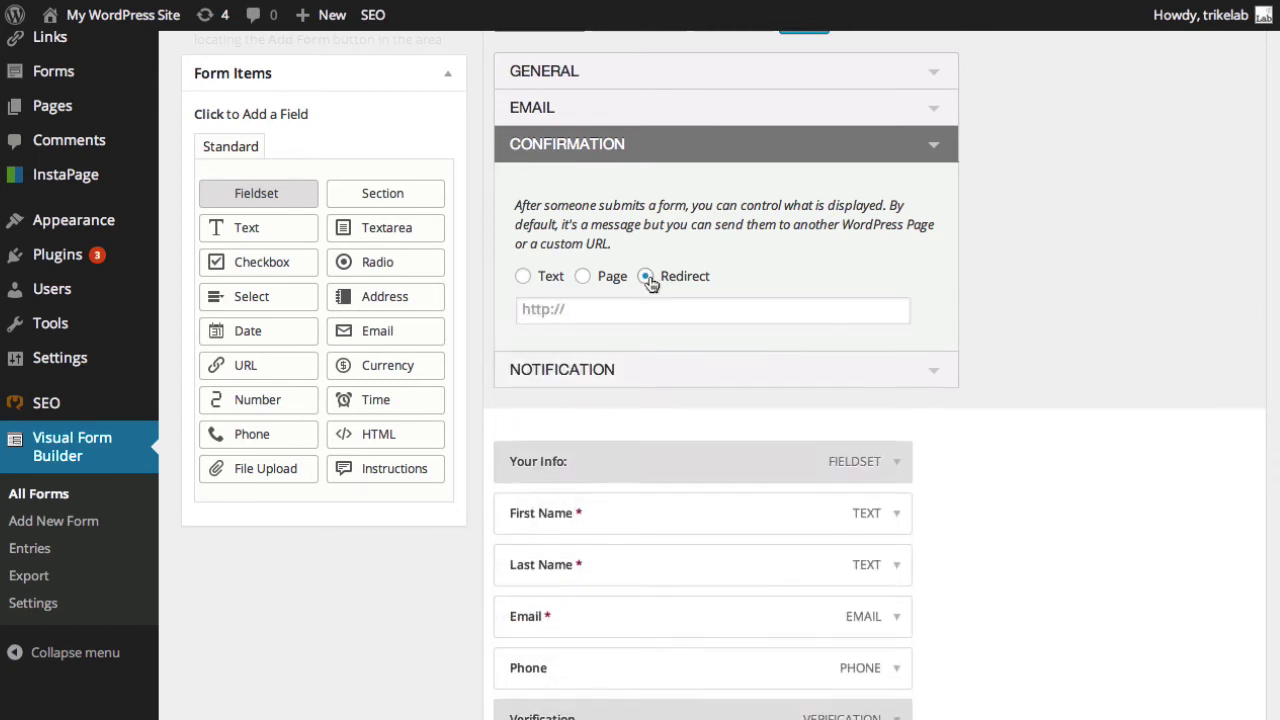
click(522, 277)
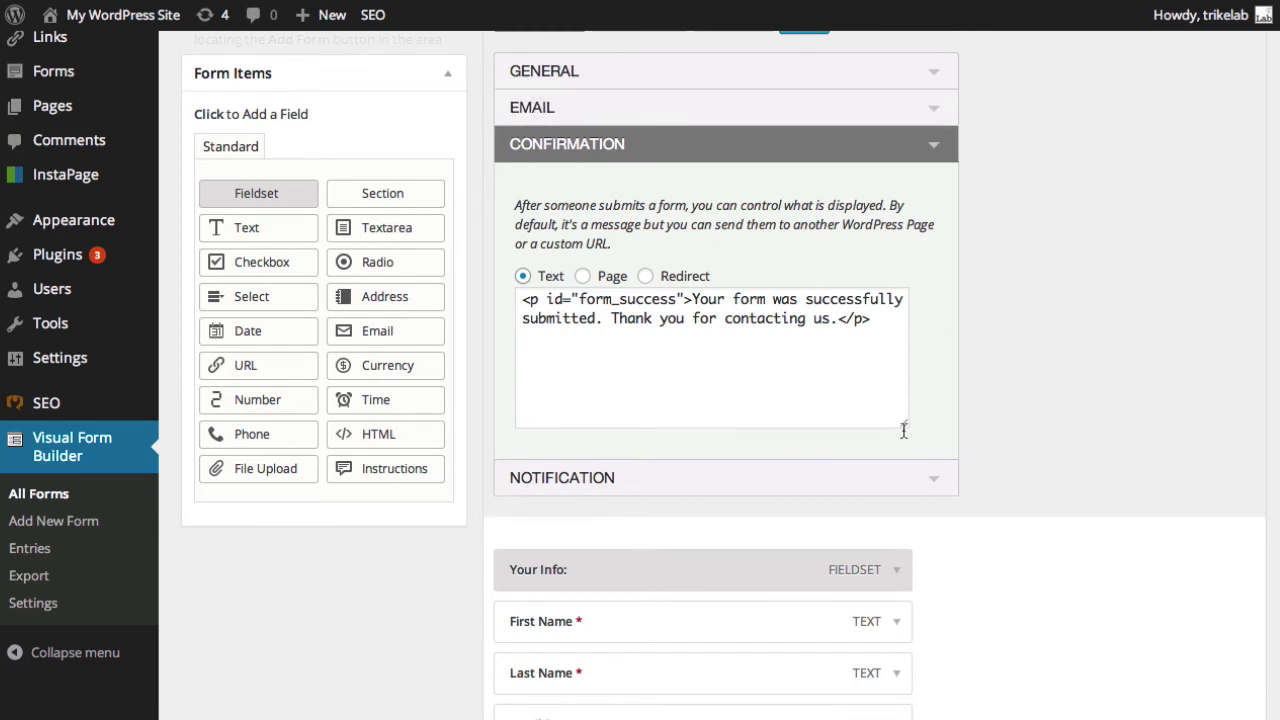
In NOTIFICATION, toggle Send Confirmation Email to User on and back off, then collapse the section.
click(940, 480)
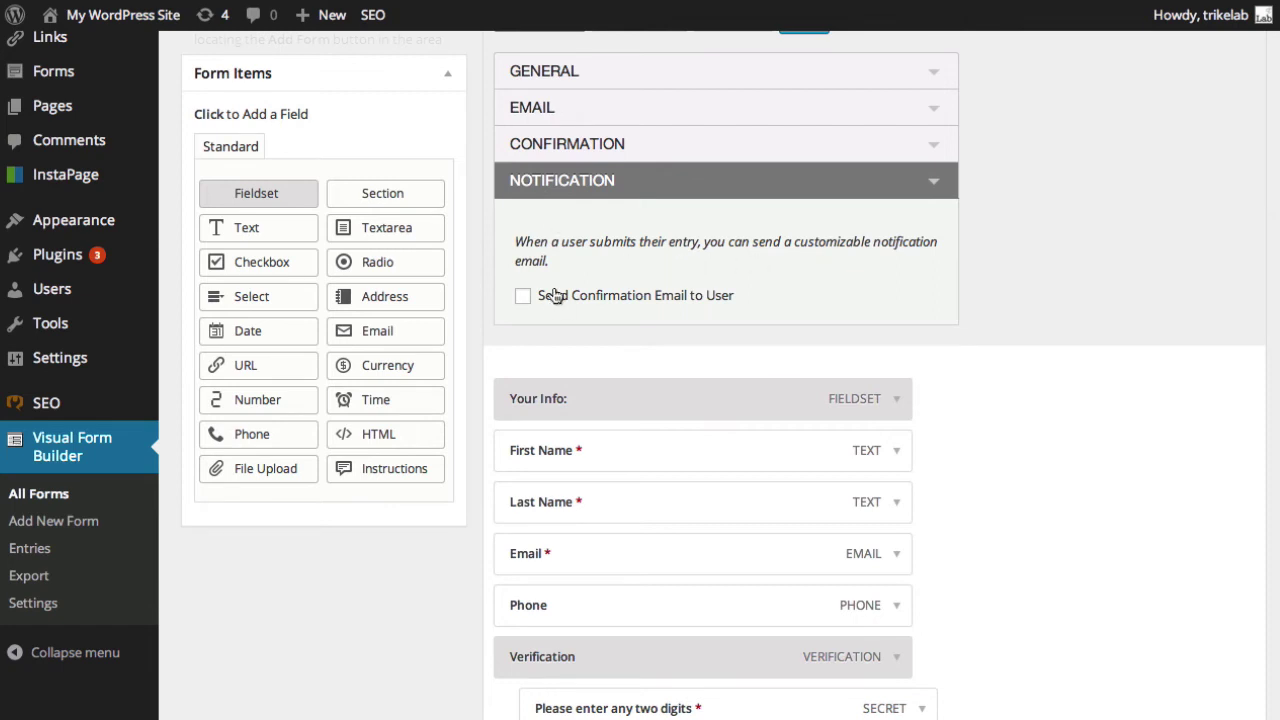
click(522, 297)
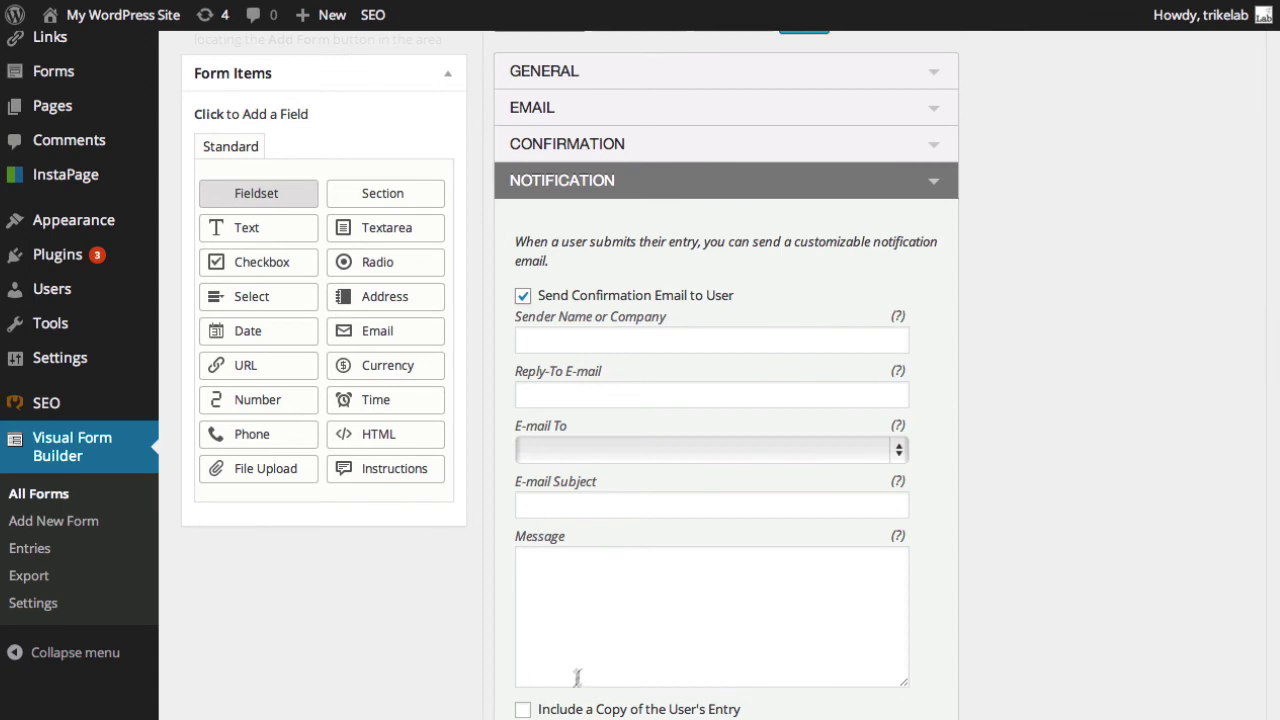
click(522, 297)
click(938, 181)
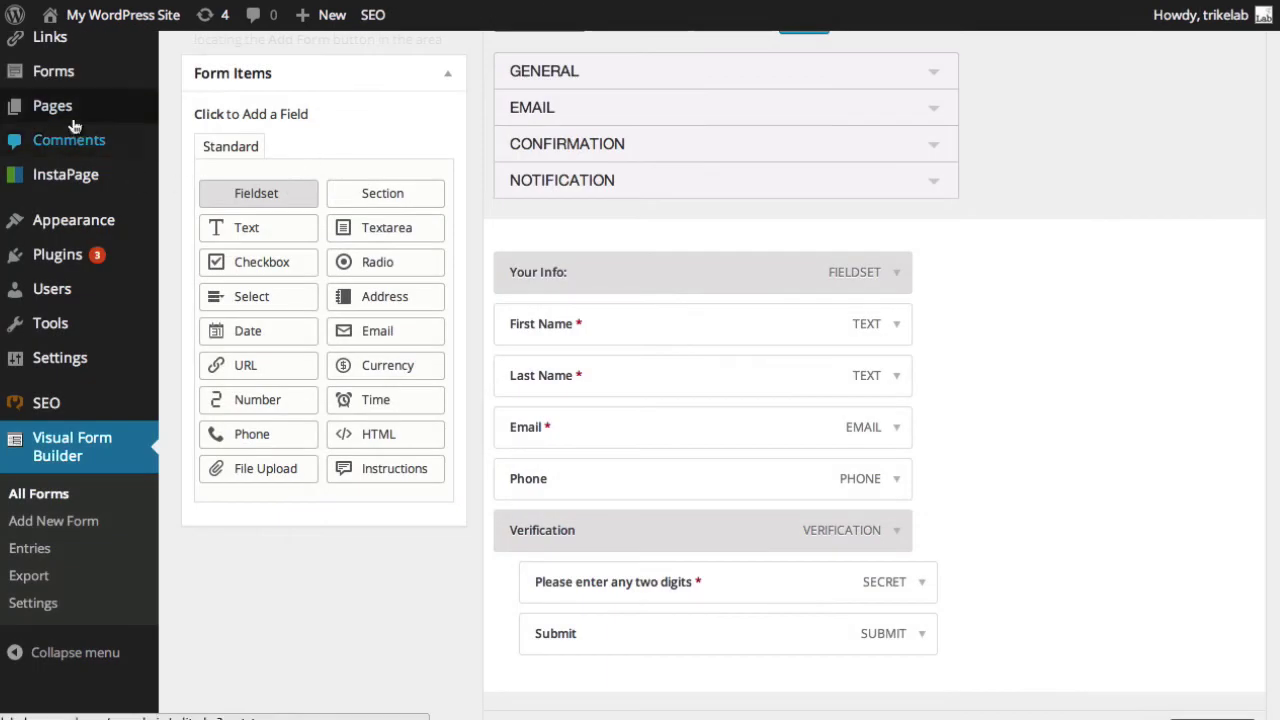
Edit the Contact Us page and delete the [vfb id=2] shortcode line, keeping [vfb id=1].
mouse_move(72, 120)
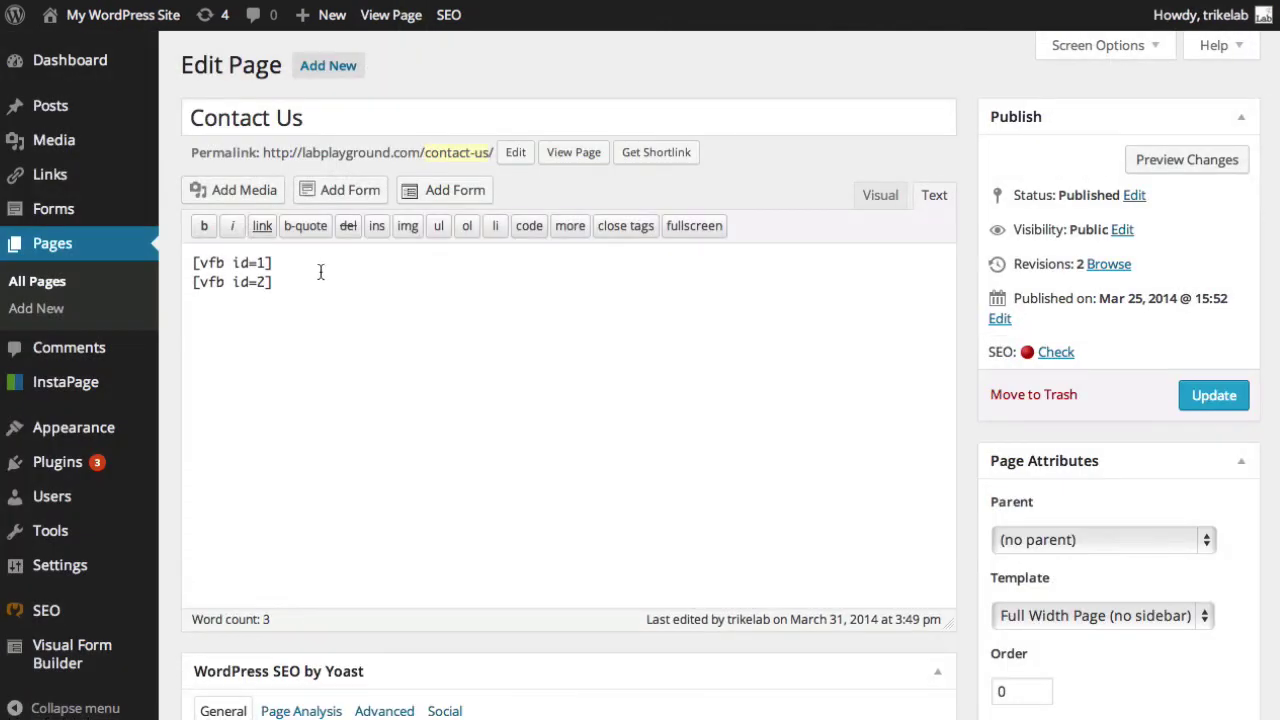
click(321, 274)
key(BackSpace)
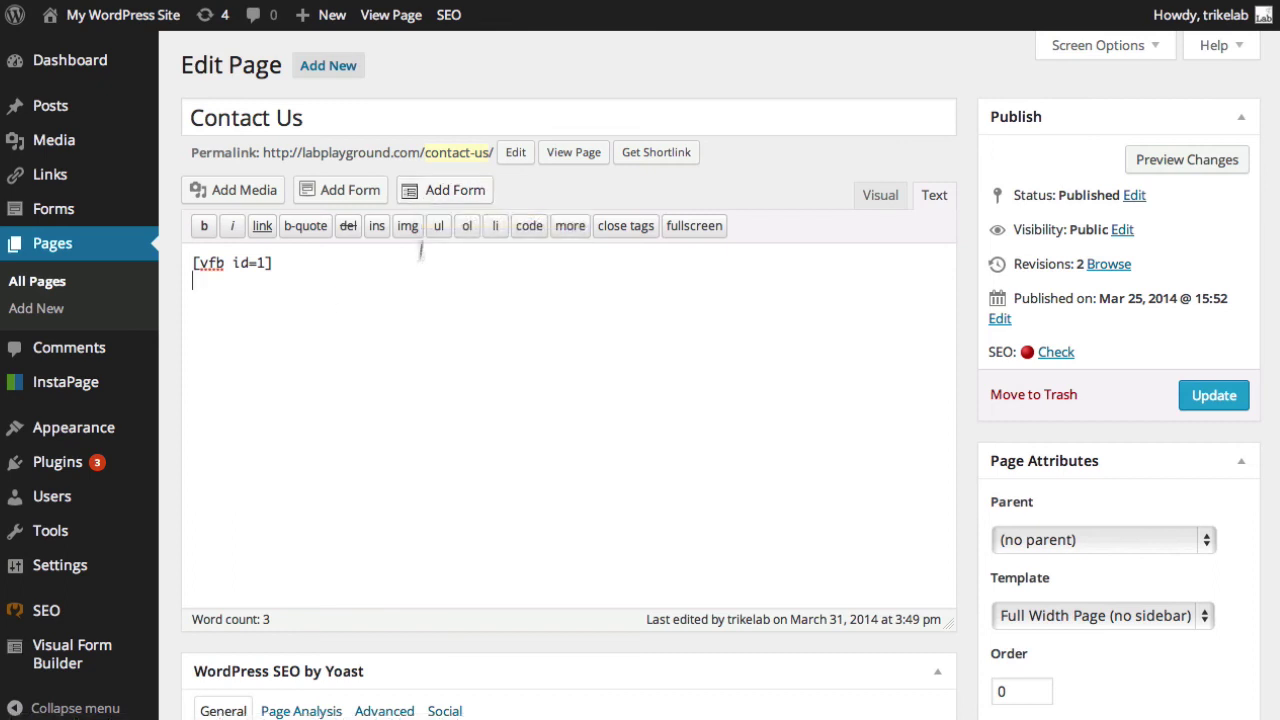
click(433, 195)
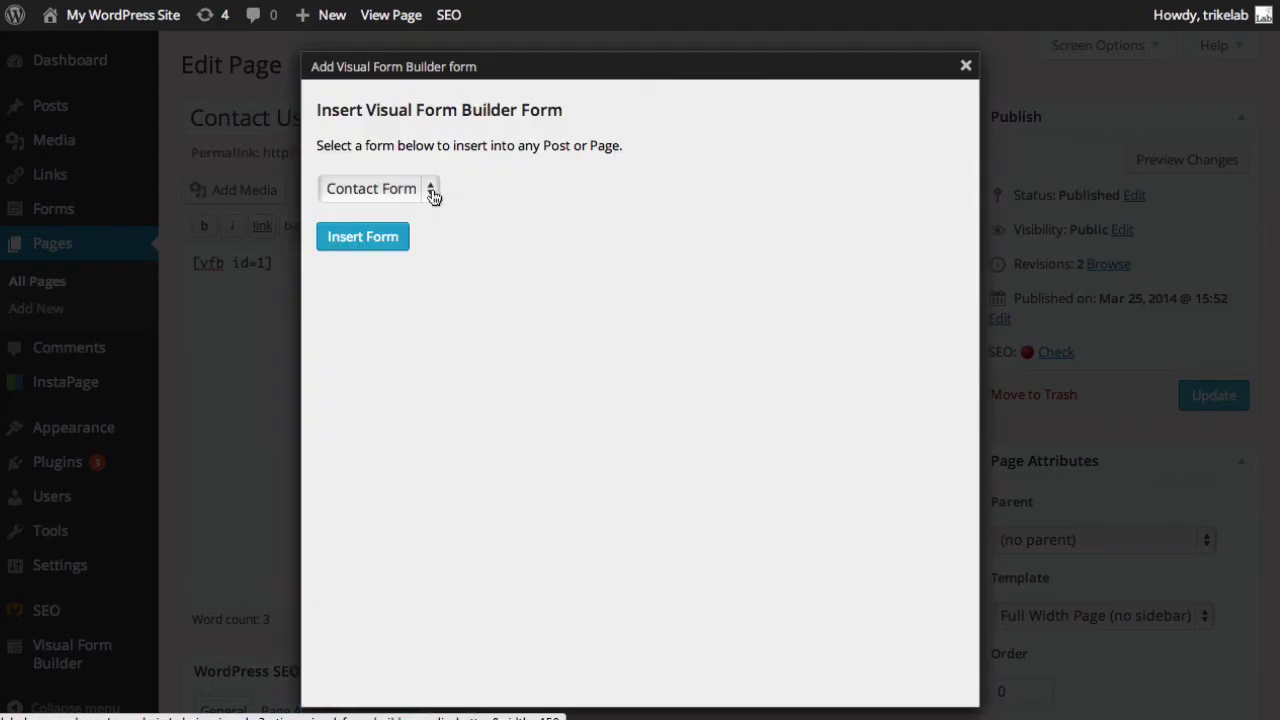
click(431, 193)
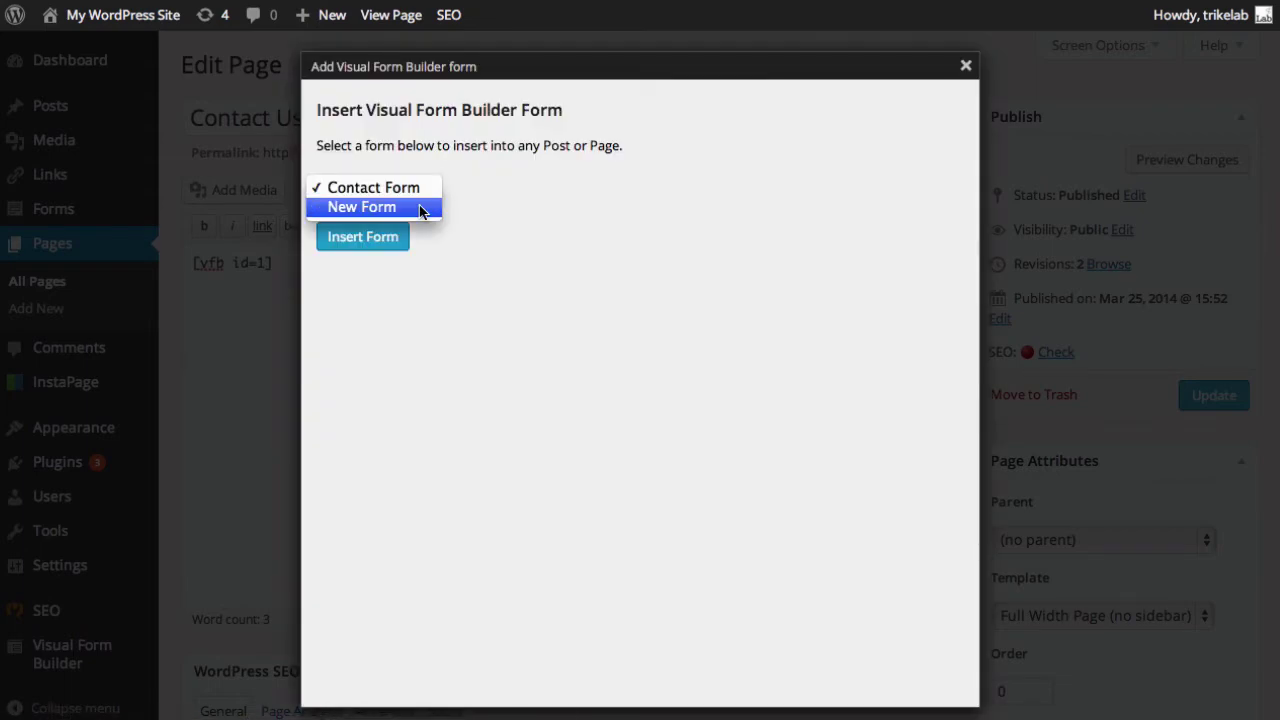
click(423, 207)
click(400, 242)
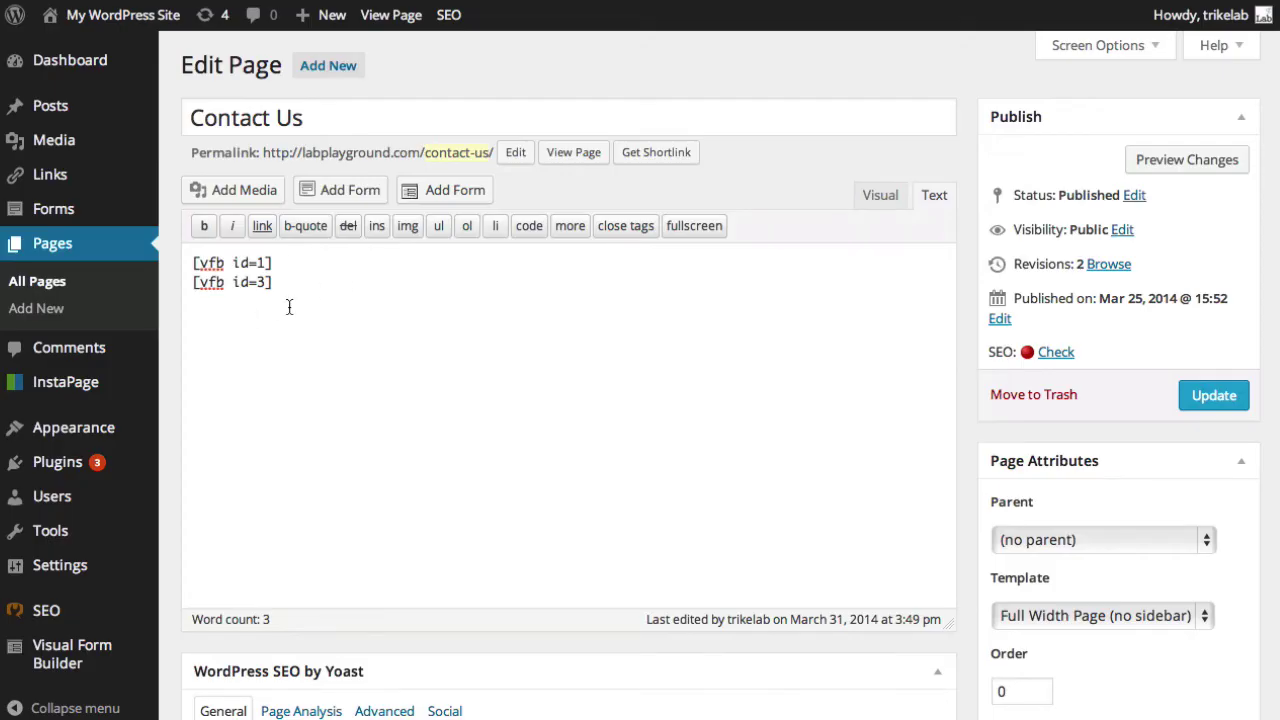
drag(289, 307, 187, 283)
key(BackSpace)
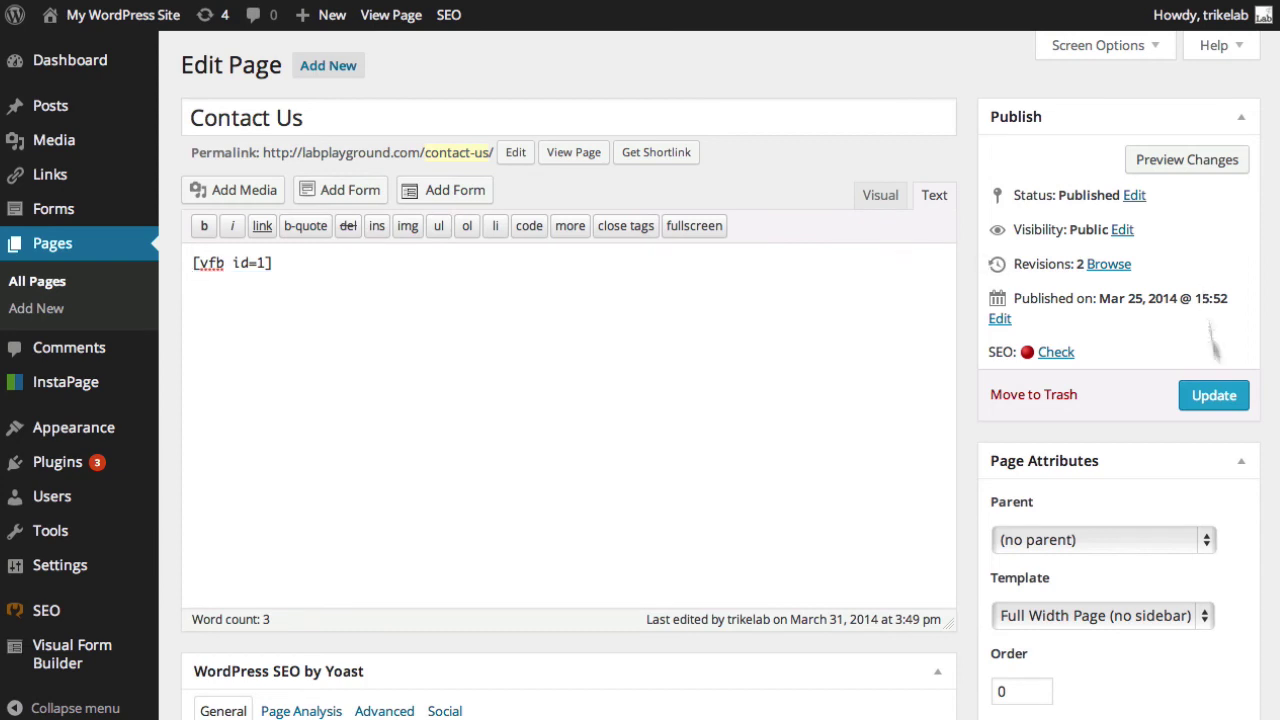
Update the Contact Us page, then view it live and scroll down to the embedded form.
click(1214, 394)
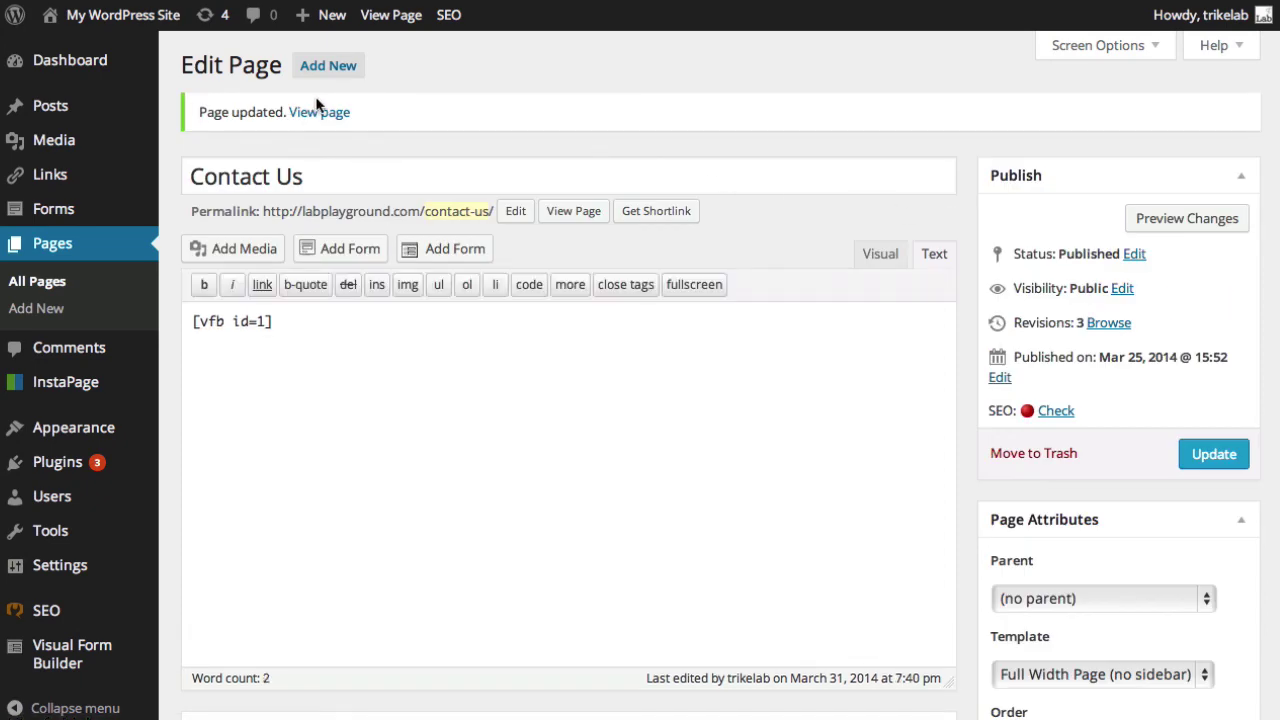
click(316, 113)
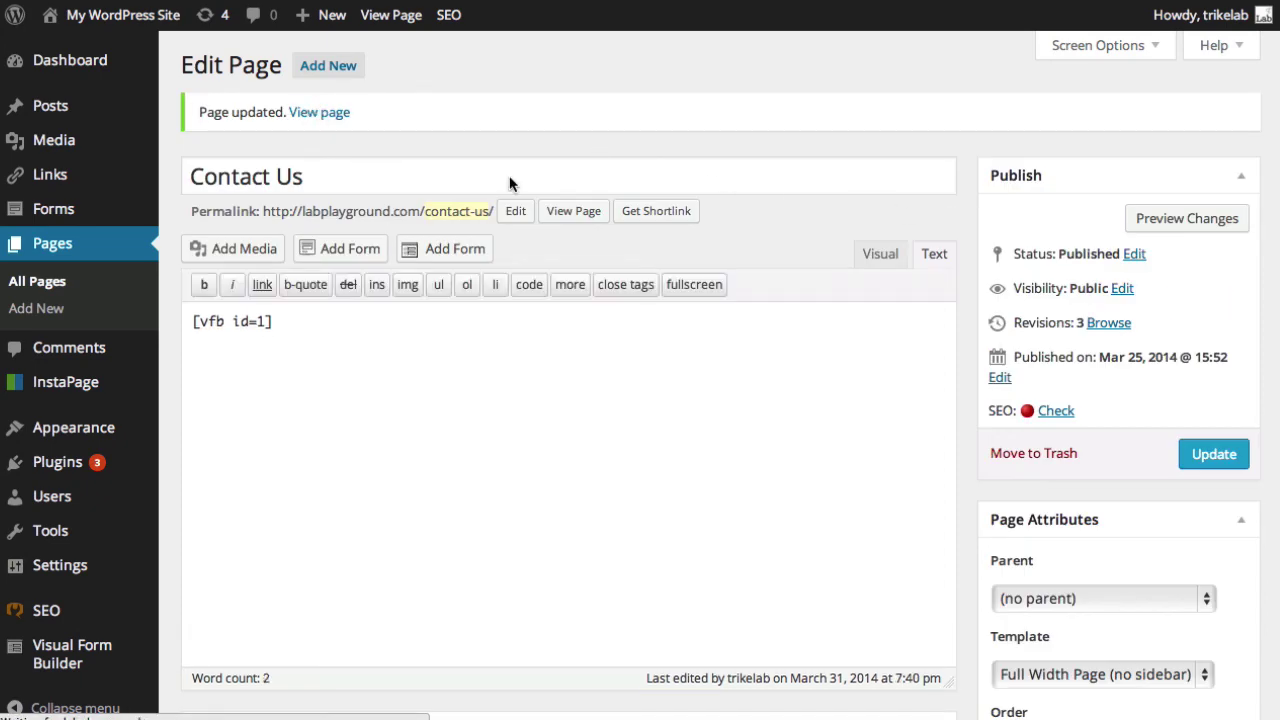
scroll(580, 225, down, 3)
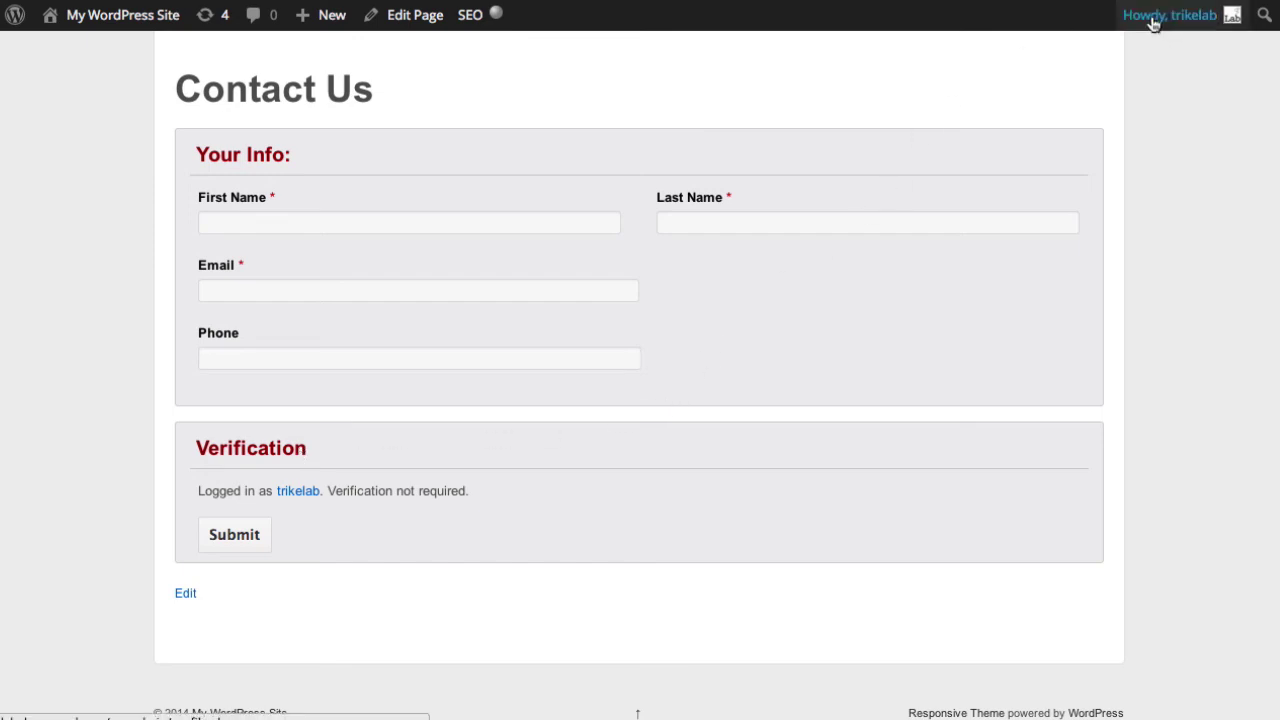
Log out from the Howdy account menu and reload the Contact Us page as a visitor.
mouse_move(1153, 22)
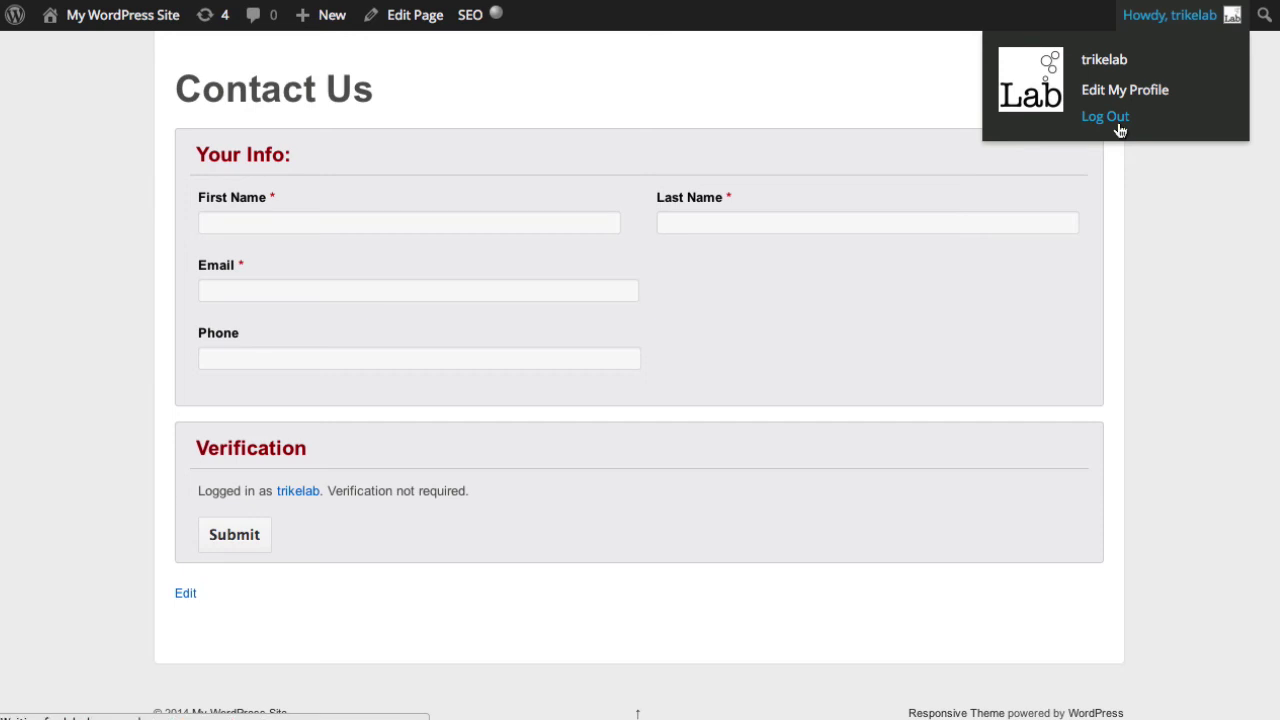
click(1105, 117)
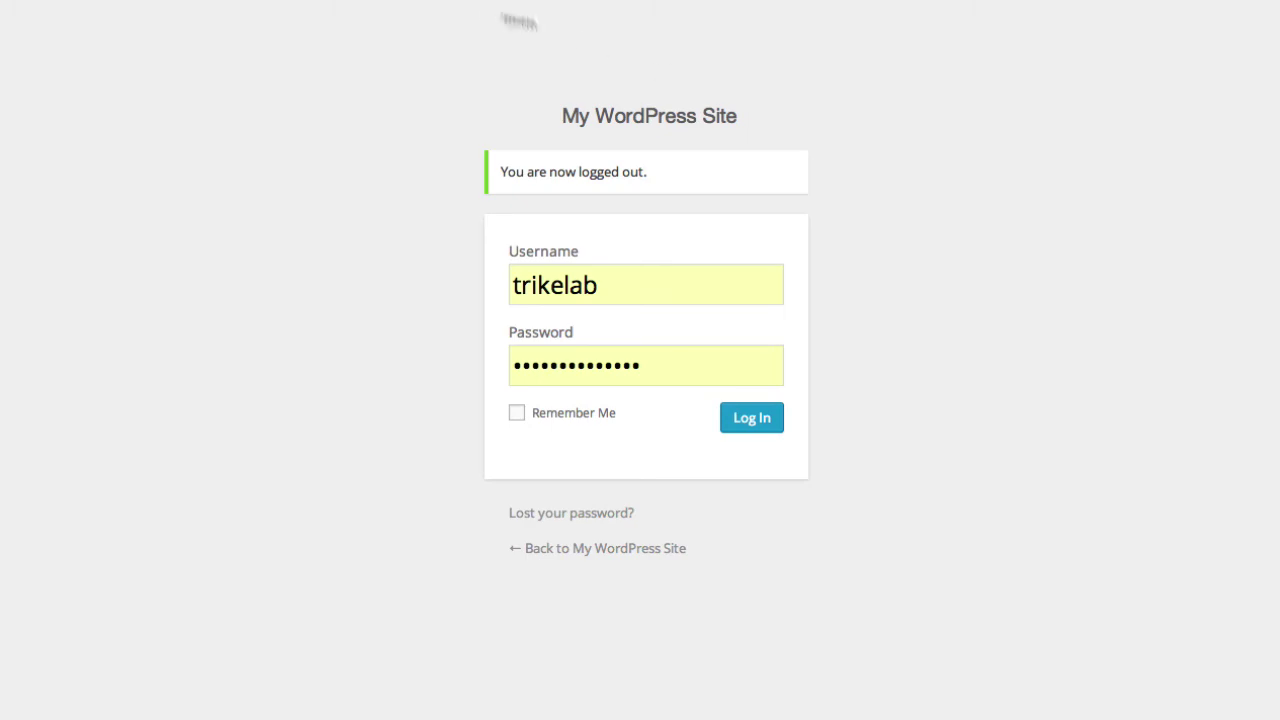
key(Return)
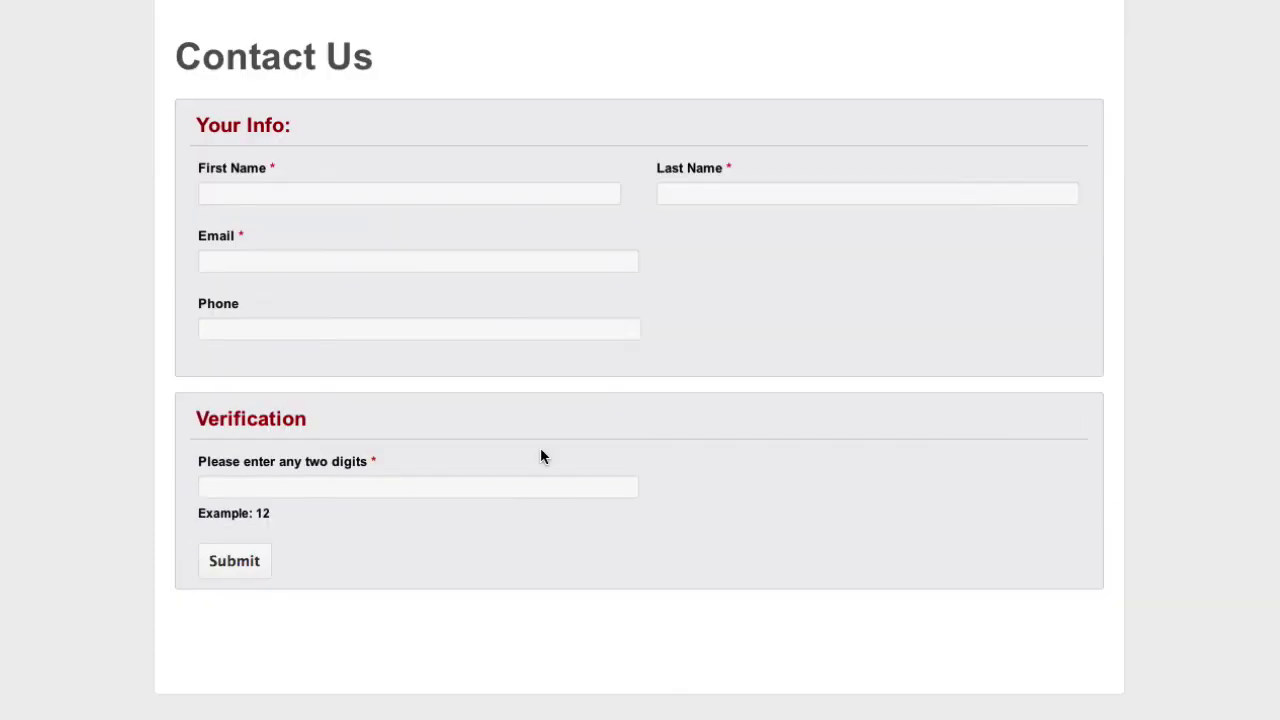
Enter 12 as the verification digits, then fill in the visitor's first and last name.
click(423, 496)
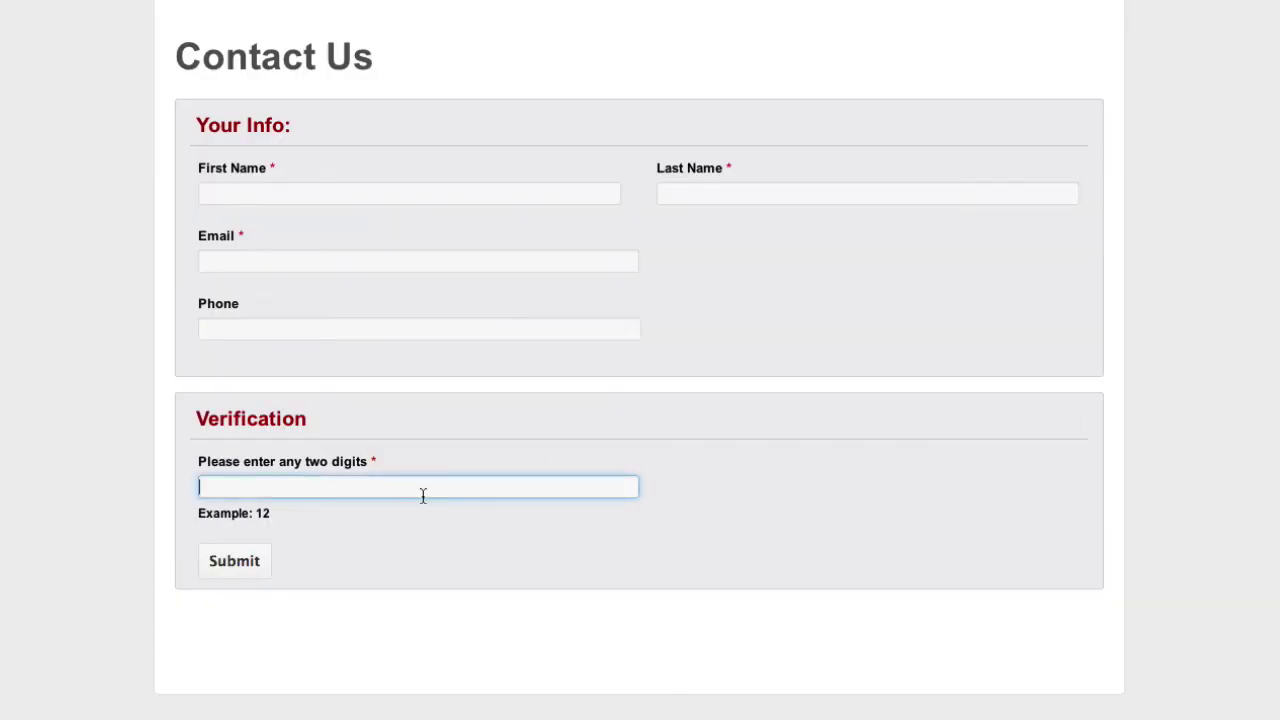
text(12)
click(299, 193)
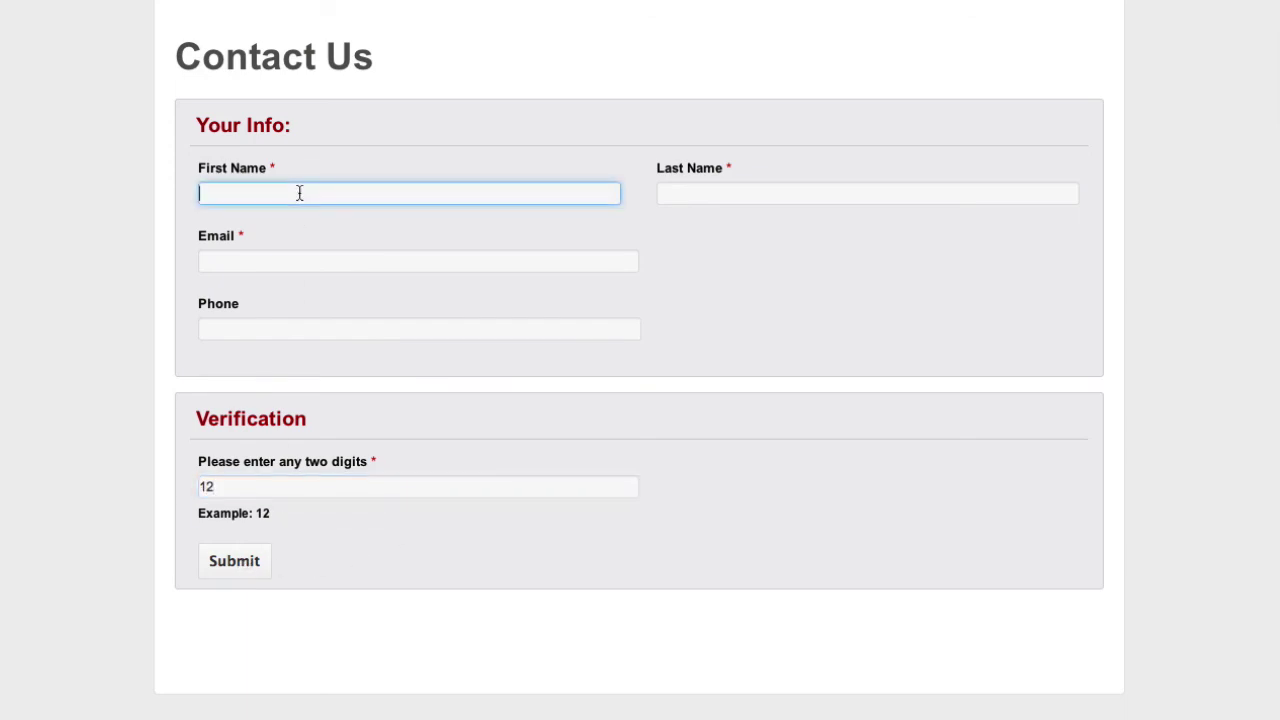
key(Tab)
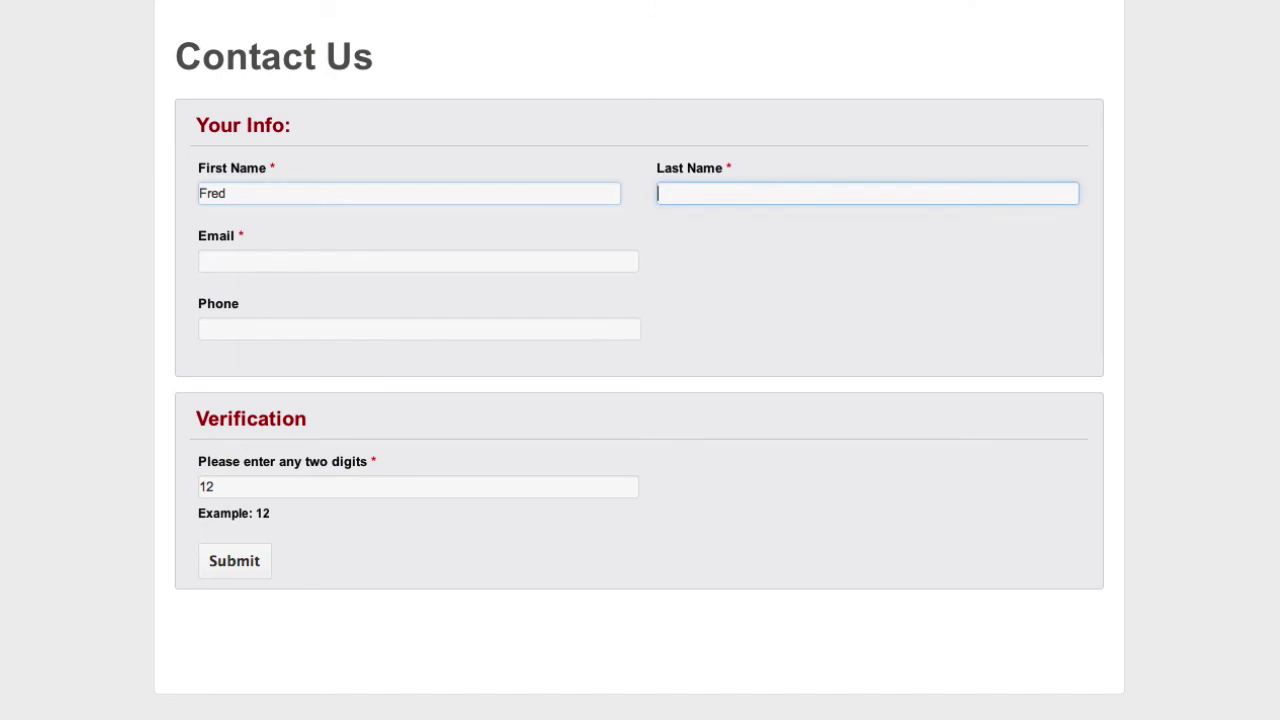
Fill in the visitor's e-mail address and an autofilled phone number, then submit the form.
key(Tab)
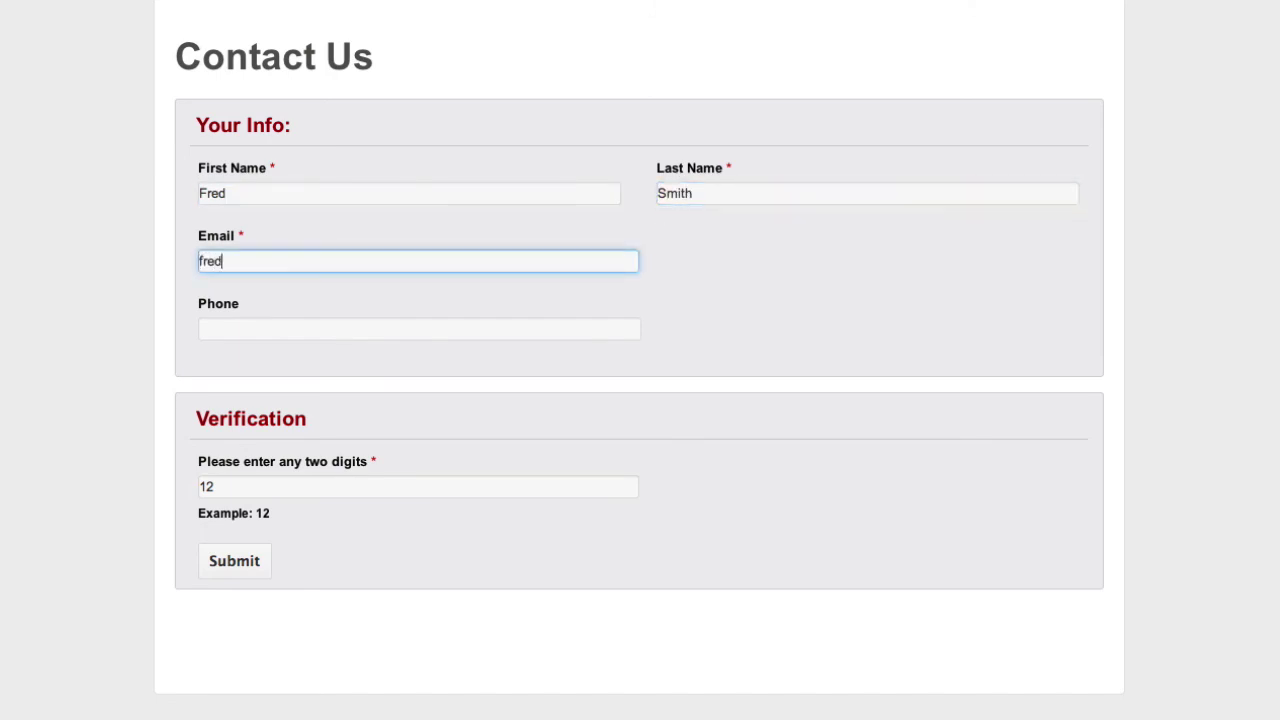
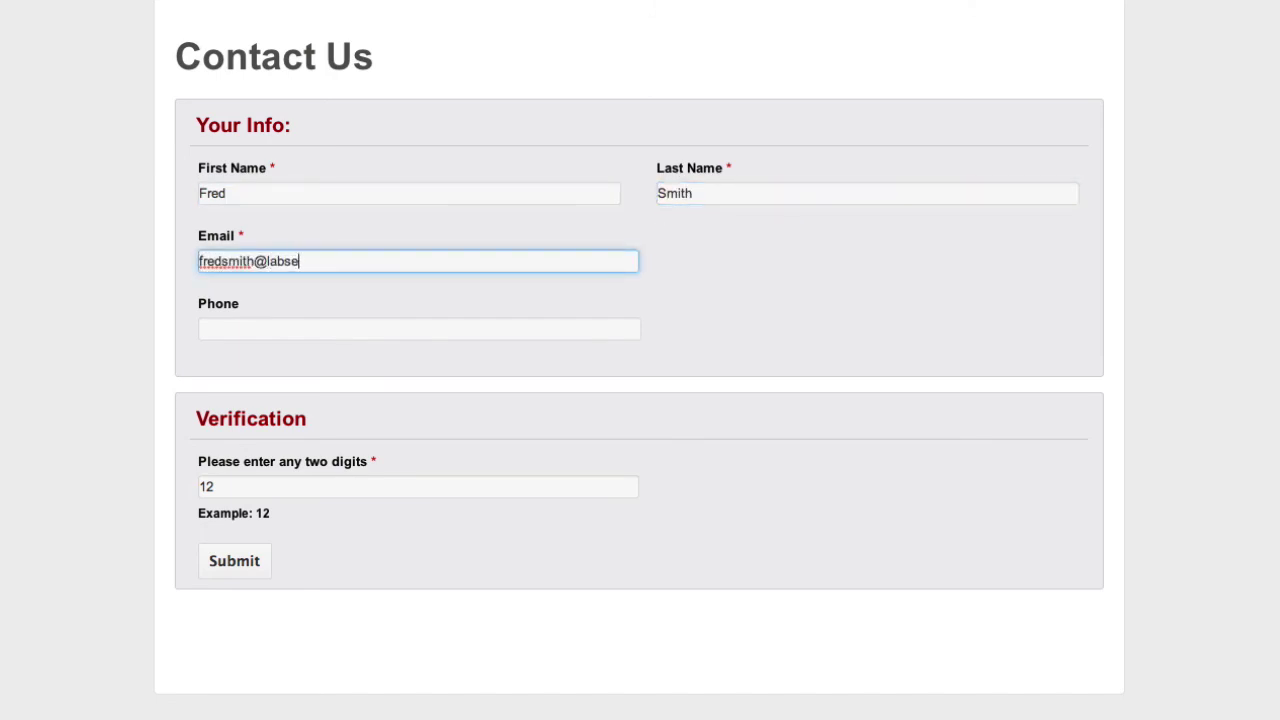
key(Tab)
text(312)
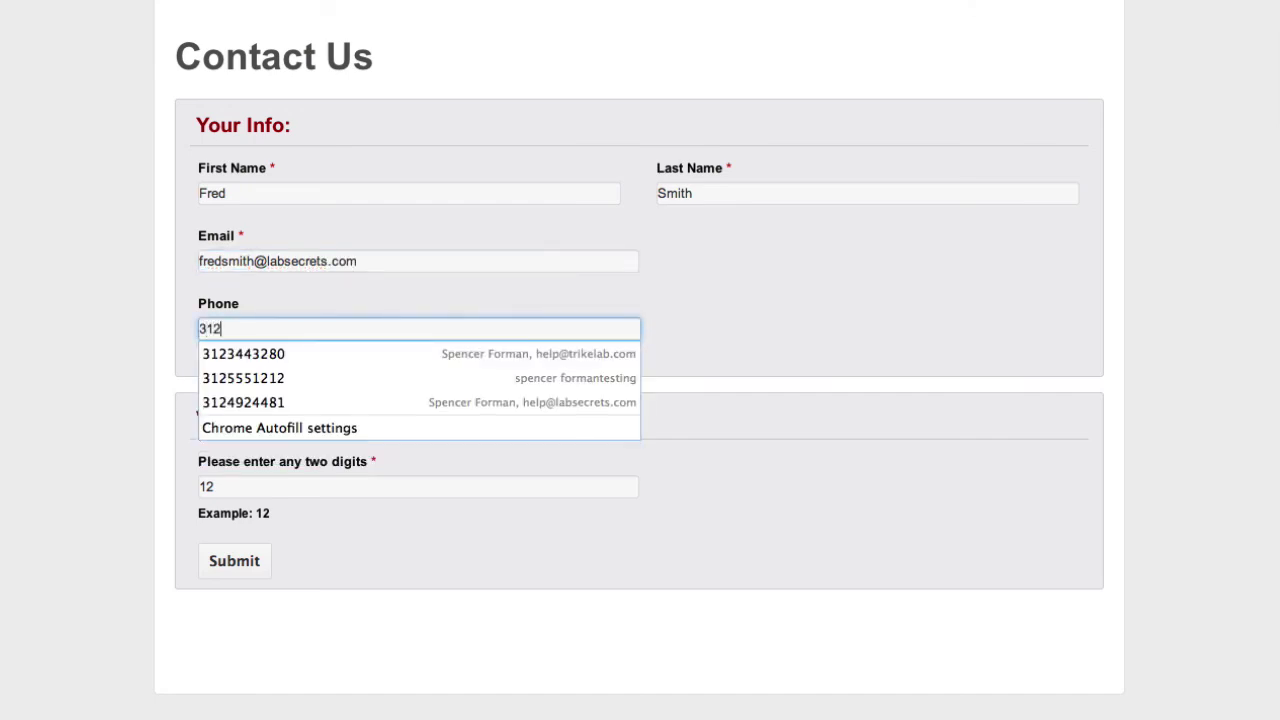
key(Down)
key(Return)
key(Tab)
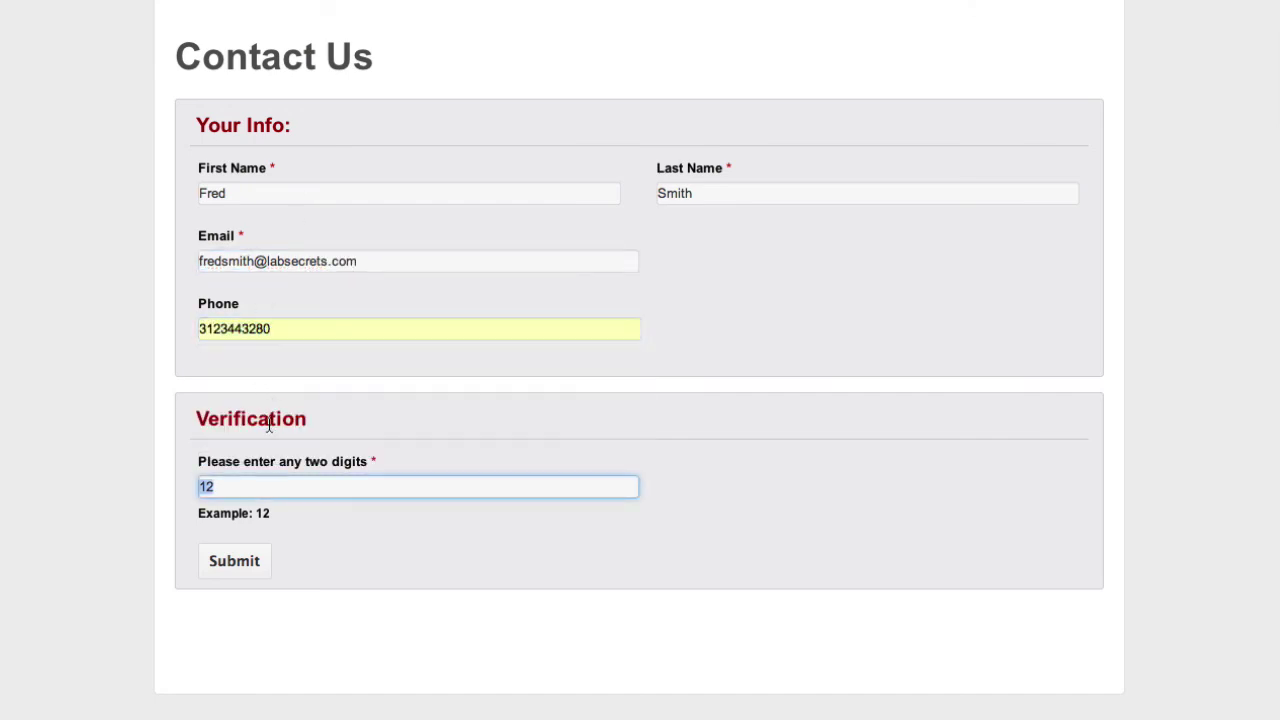
click(255, 575)
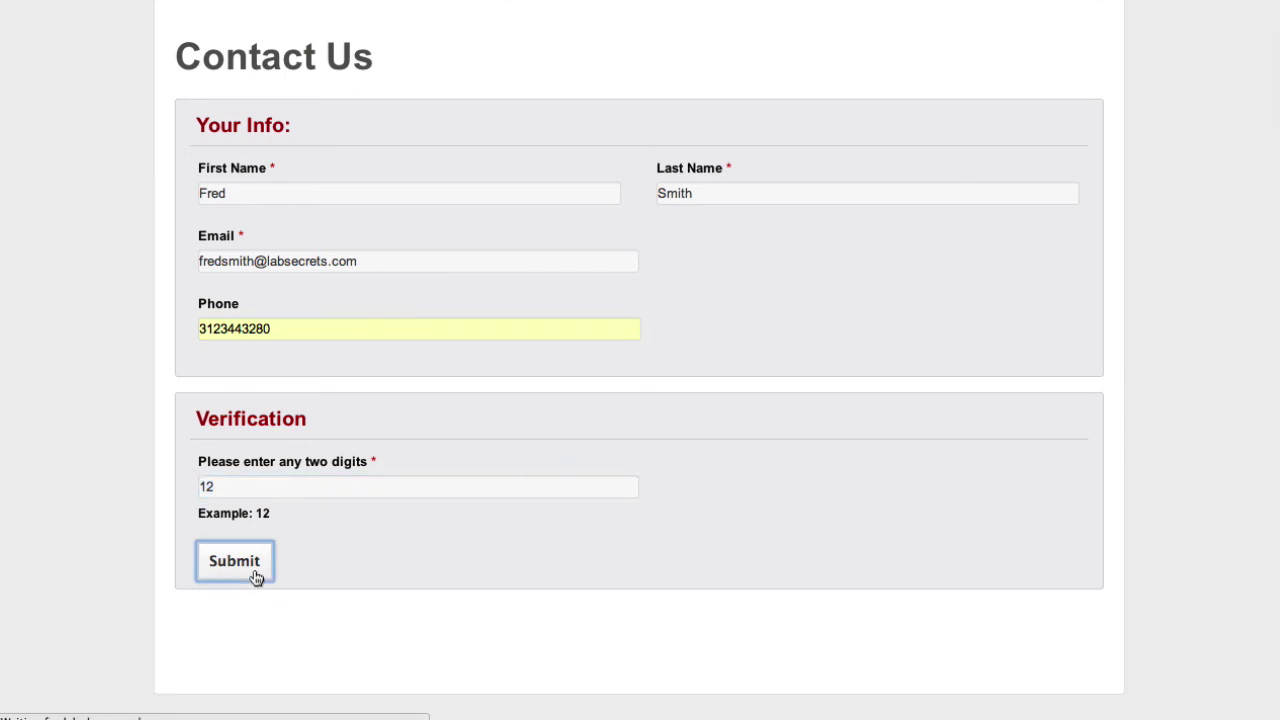